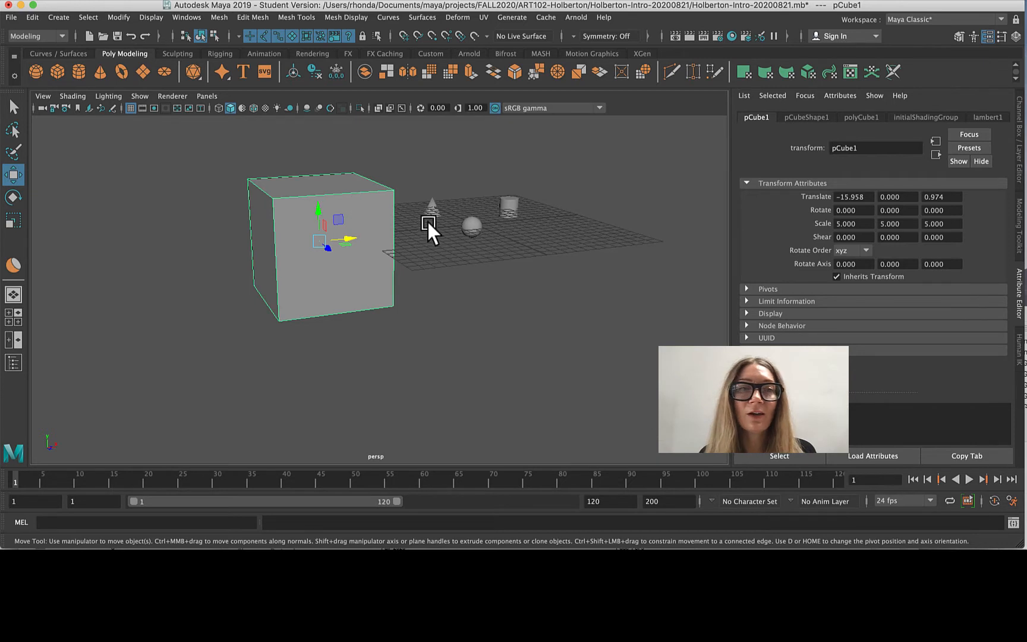
Raise the sphere well above the grid and move the cylinder farther out along the X axis.
click(477, 224)
drag(474, 209, 473, 130)
click(506, 205)
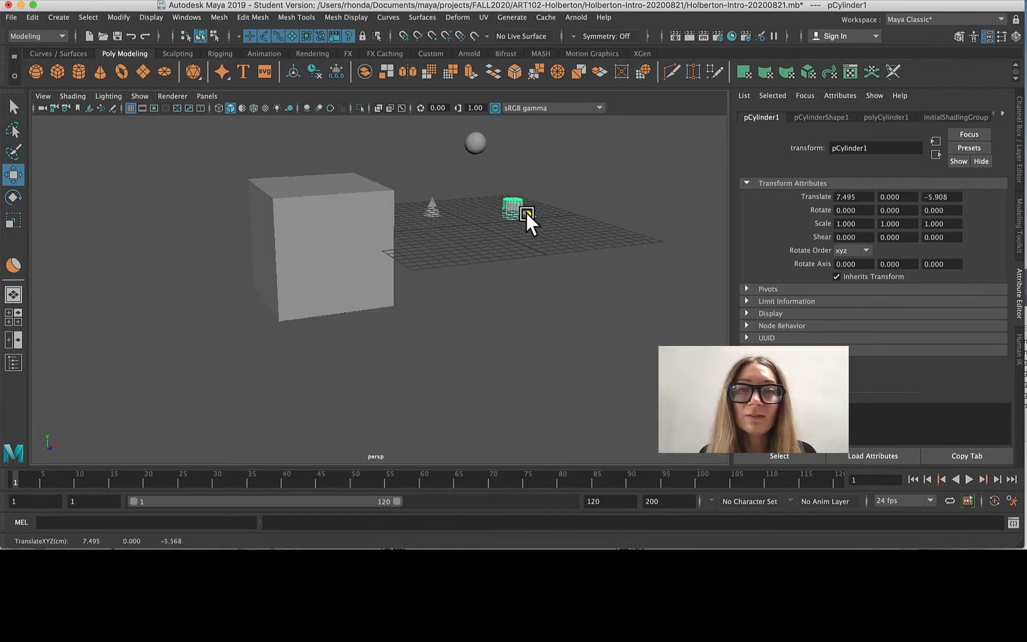
drag(526, 213, 550, 222)
Raise the cone above the grid to about 3.3 on the Y axis.
click(433, 202)
drag(434, 199, 434, 177)
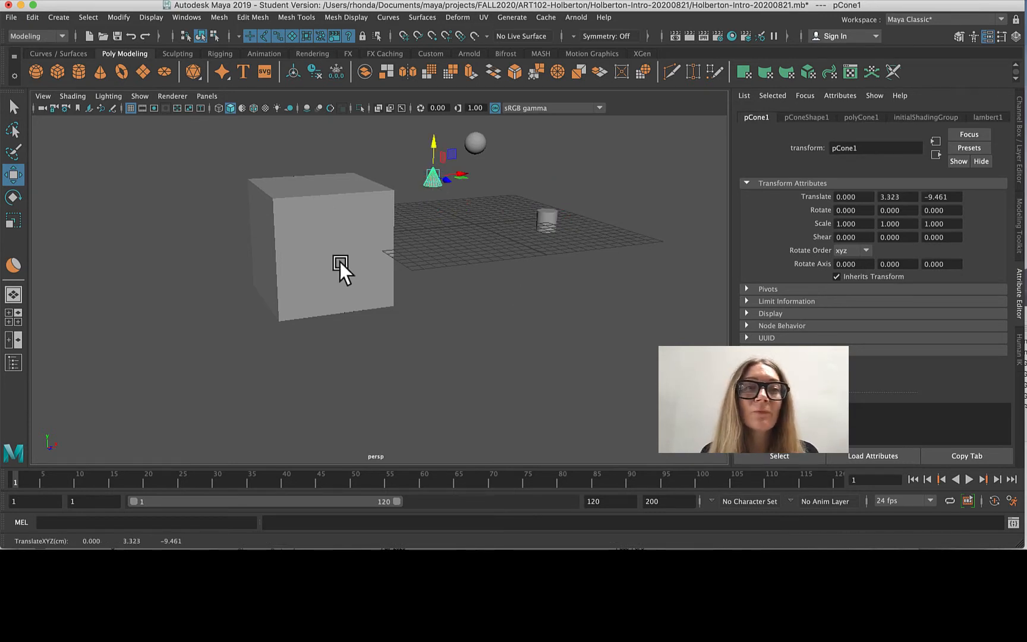
Switch the large cube to face mode, then move its front face forward to about Z 19 and down to about Y −6.2.
click(334, 213)
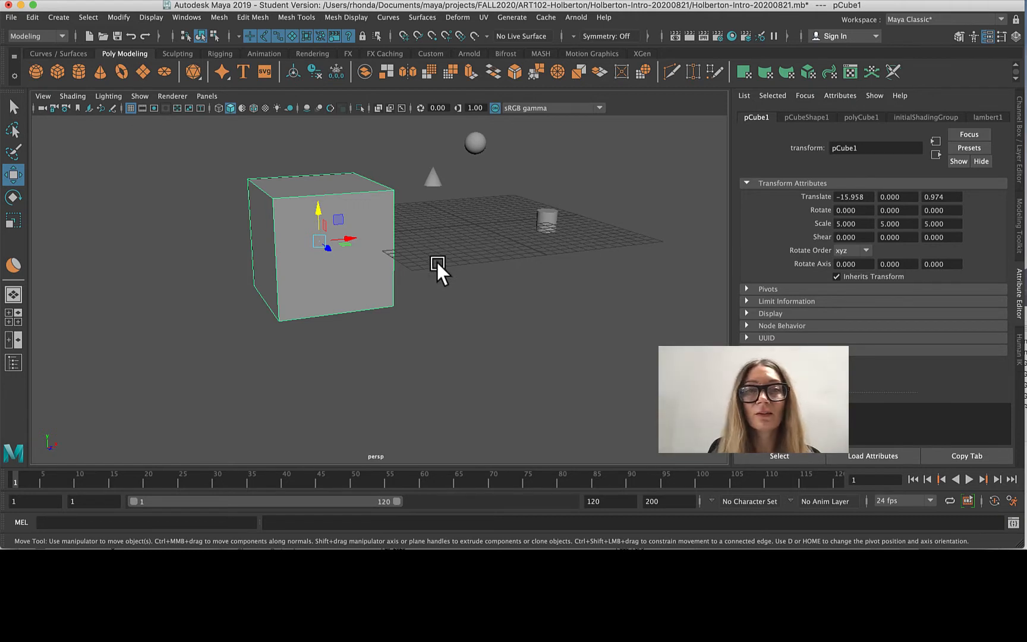
right_drag(463, 249, 458, 286)
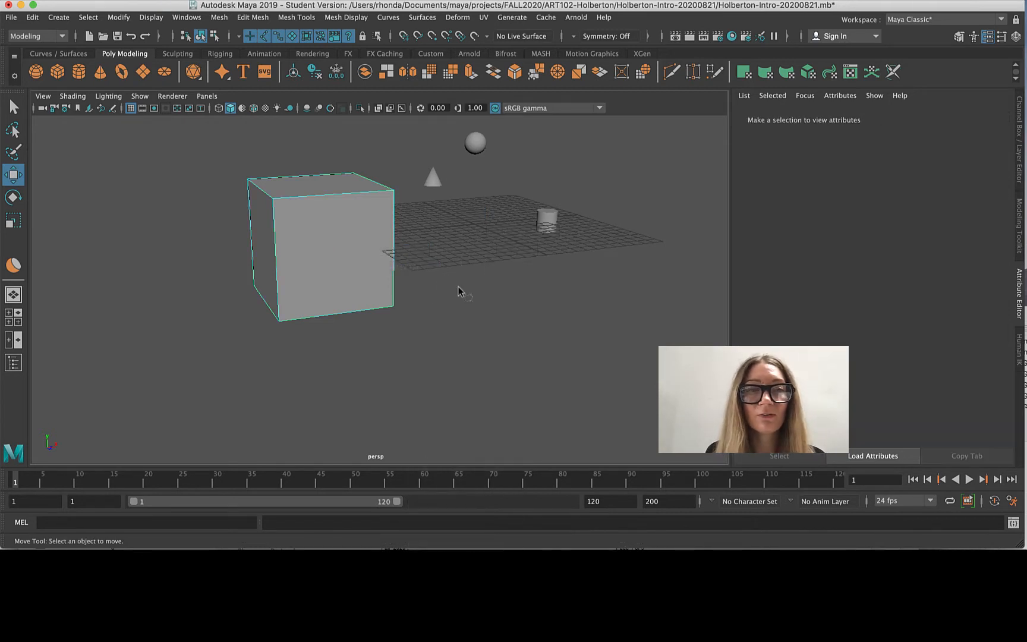
click(320, 256)
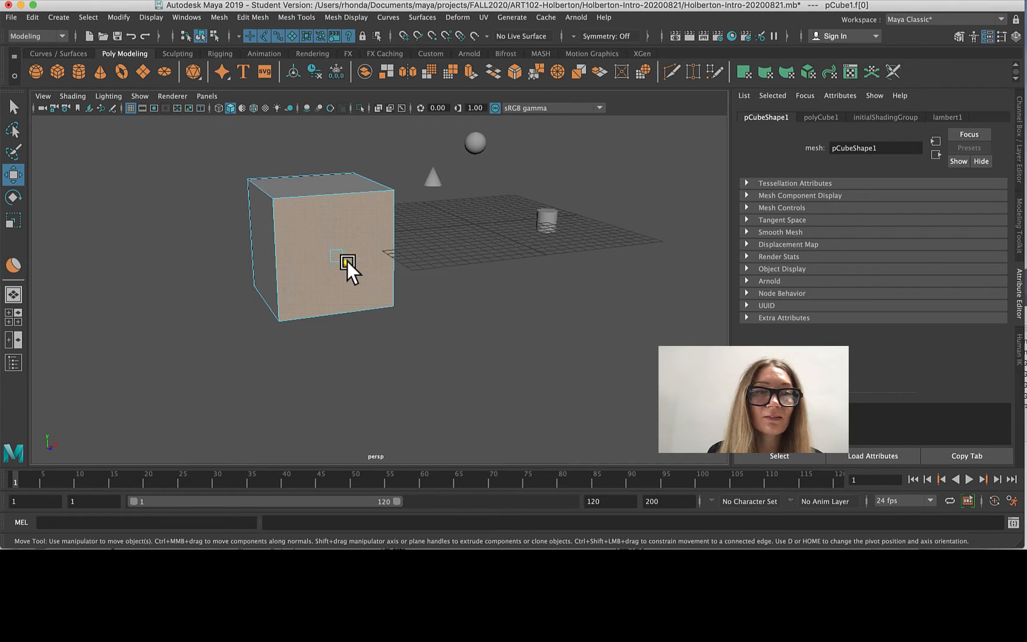
drag(347, 261, 366, 329)
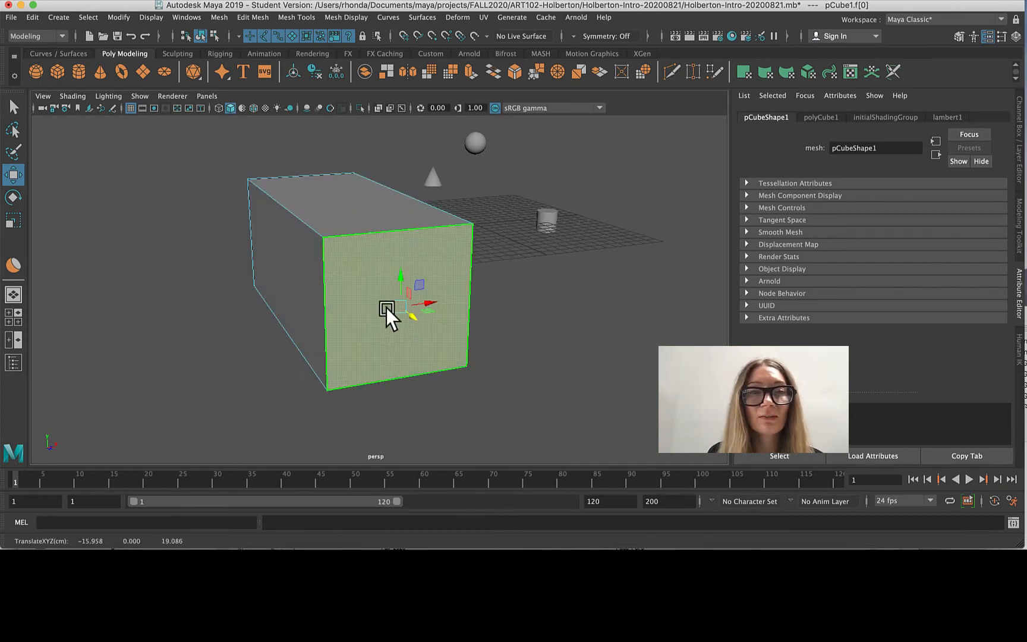
drag(400, 286, 381, 377)
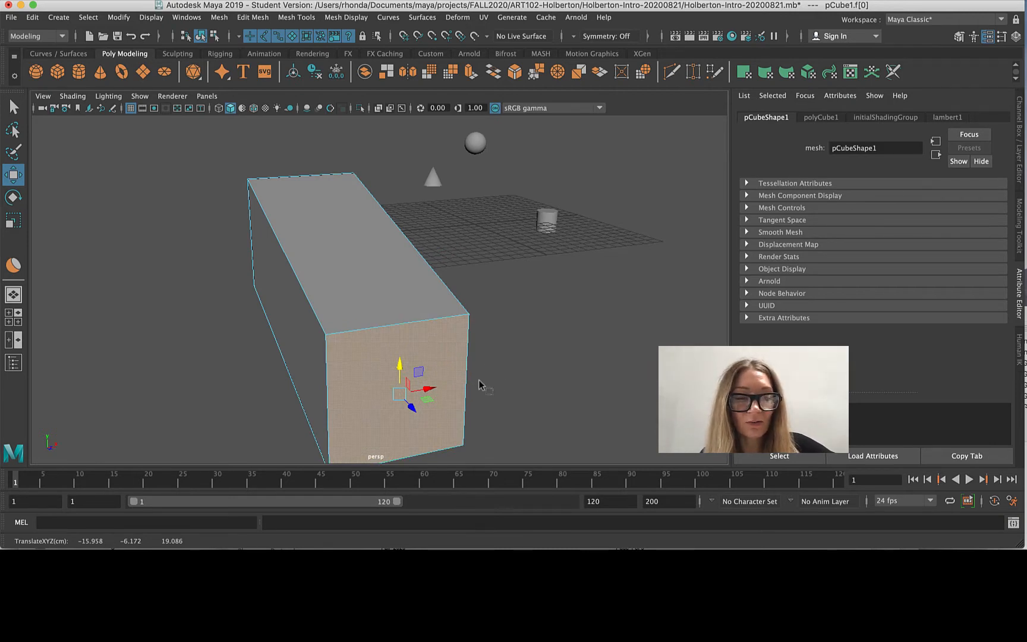
Rotate the extended front face of the large cube and scale it down so the box tapers.
key(e)
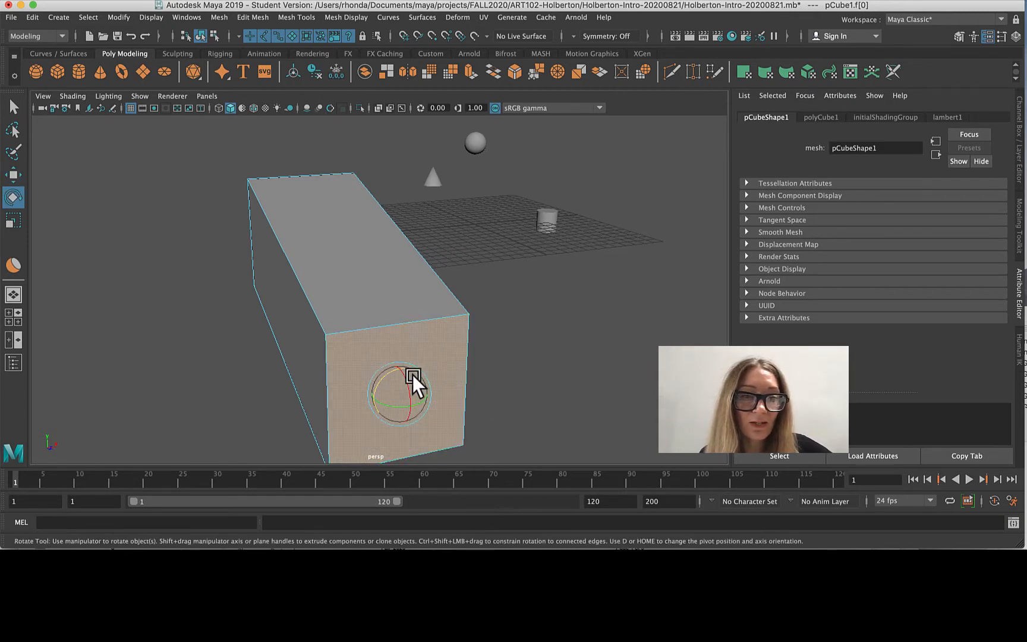
mouse_move(404, 379)
mouse_down()
mouse_move(409, 390)
mouse_move(412, 374)
mouse_move(416, 401)
mouse_move(416, 392)
mouse_move(490, 370)
mouse_move(401, 389)
mouse_move(414, 387)
mouse_up()
key(r)
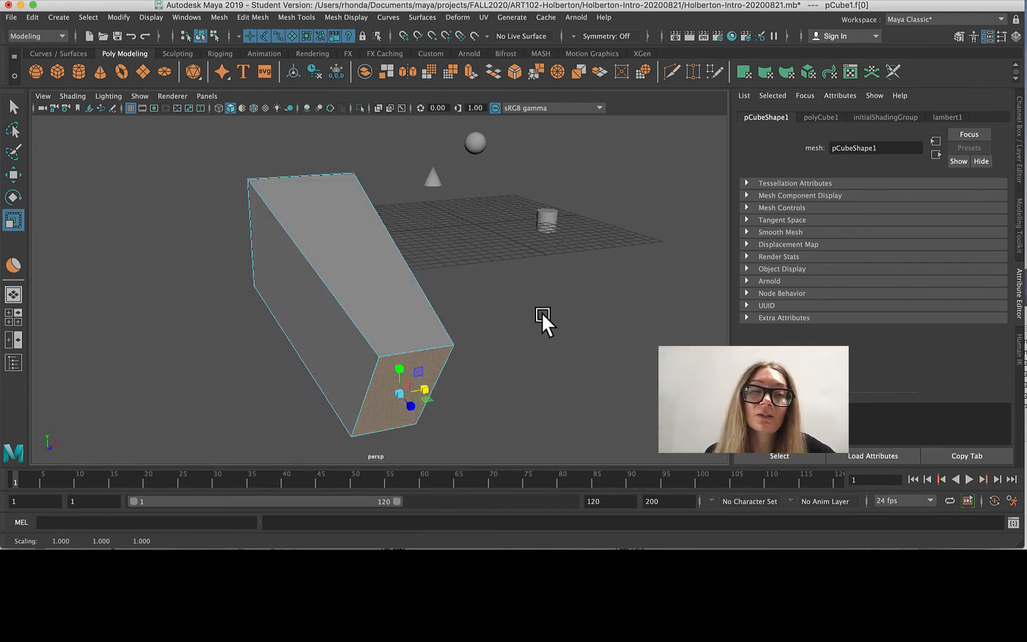
Switch to edge mode and raise the top edge of the front face to about Y −0.1.
right_drag(483, 276, 483, 242)
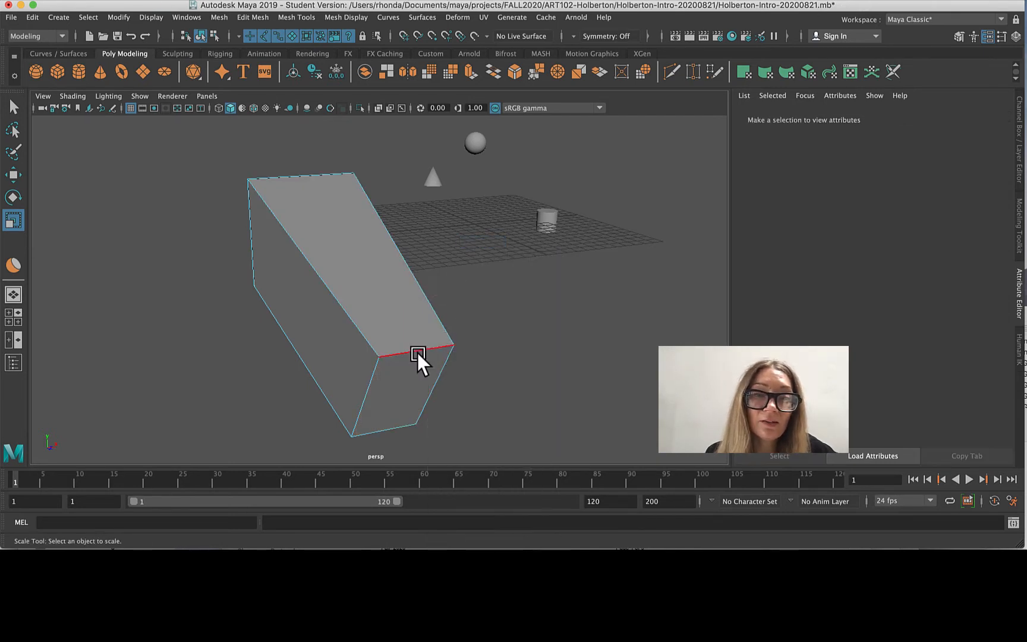
click(417, 352)
key(w)
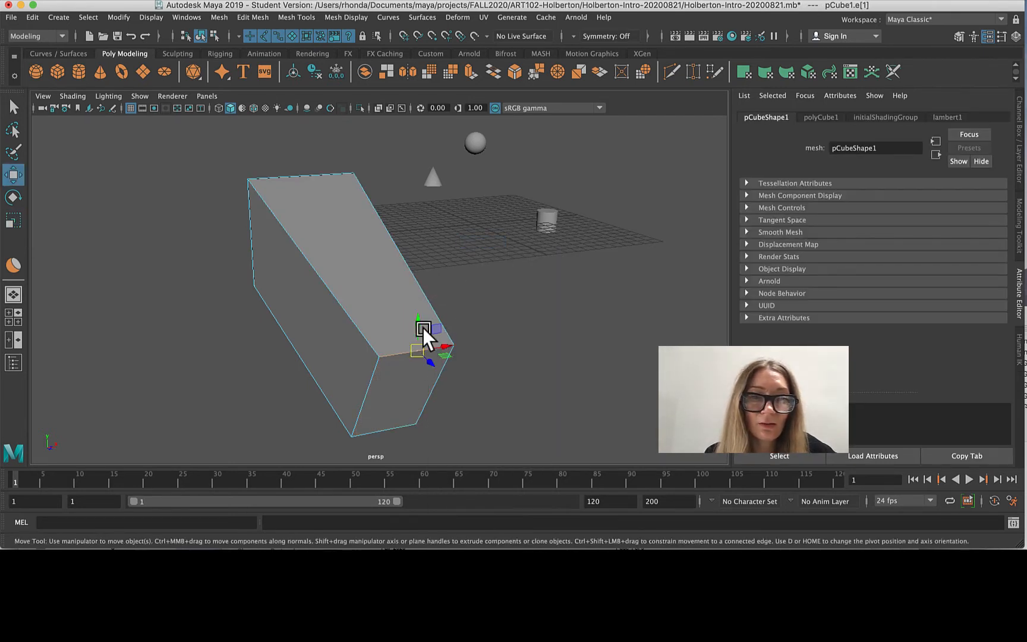
drag(423, 328, 402, 292)
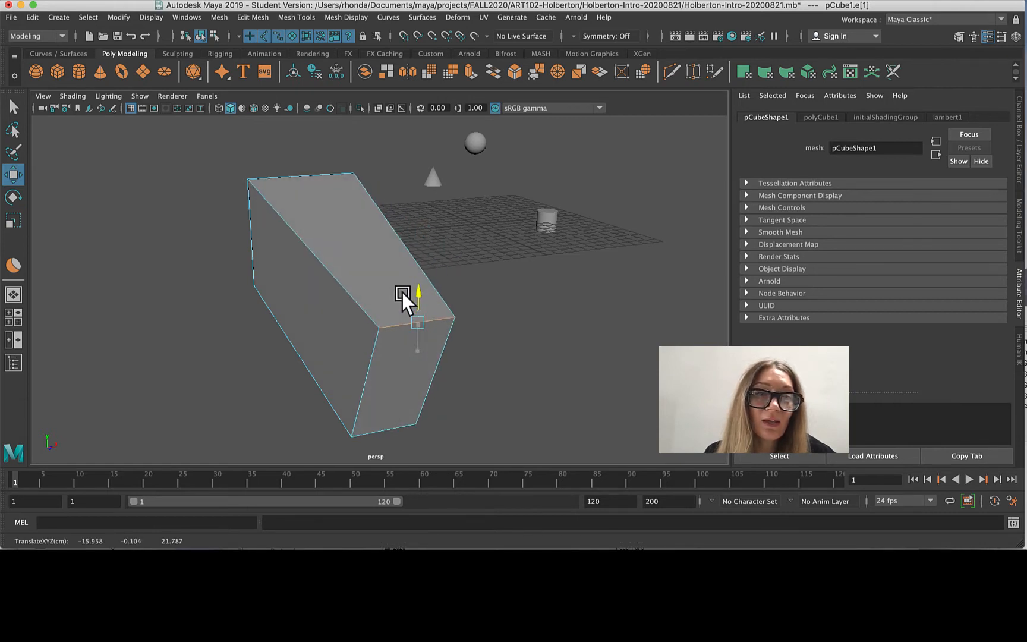
Rotate the top edge of the front face and scale it wider along its length.
key(e)
drag(434, 329, 481, 306)
key(r)
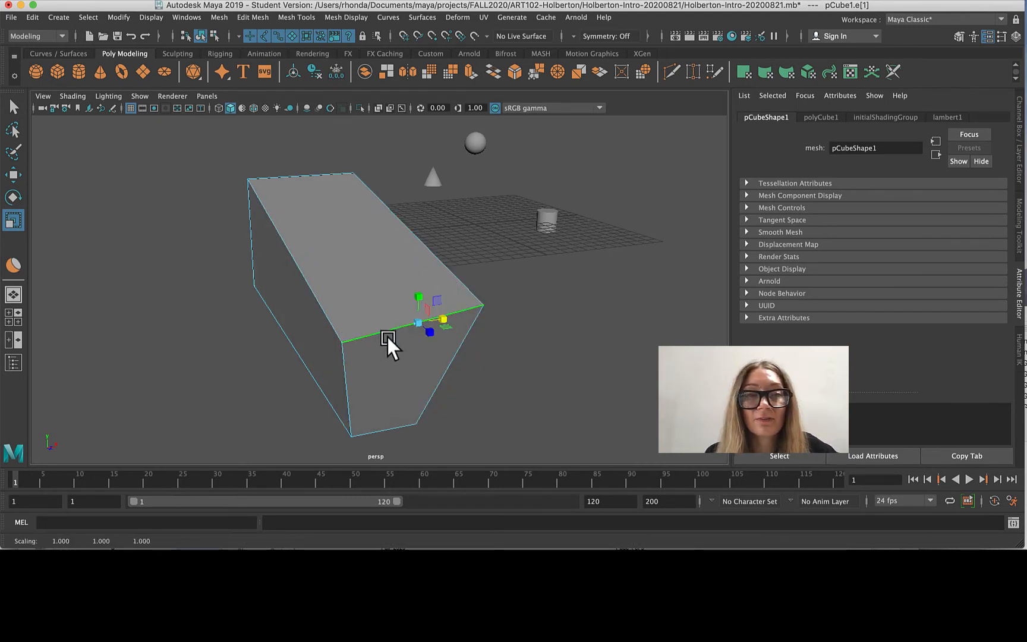
Switch to vertex mode, raise the front face's outer upper corner vertex to about Y 2.3, and sweep it across the box and back along X.
right_click(517, 274)
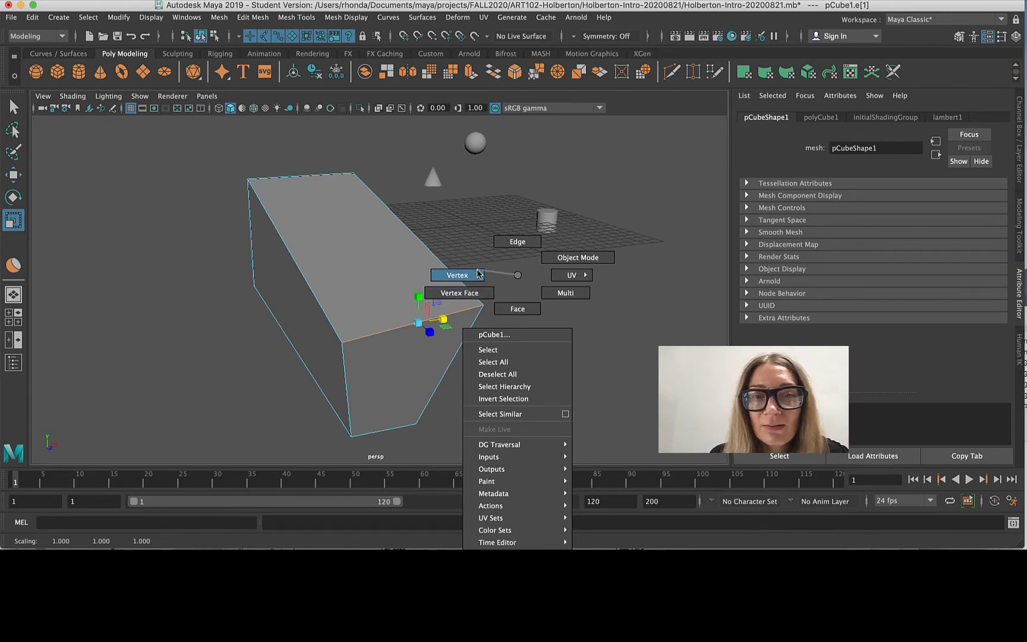
right_drag(480, 274, 464, 276)
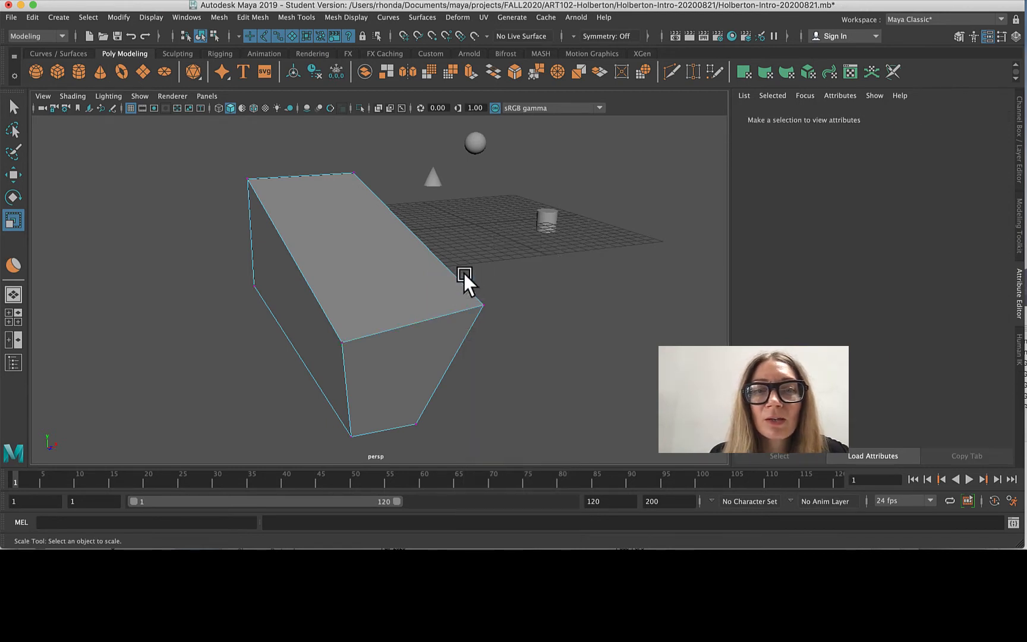
key(w)
click(486, 306)
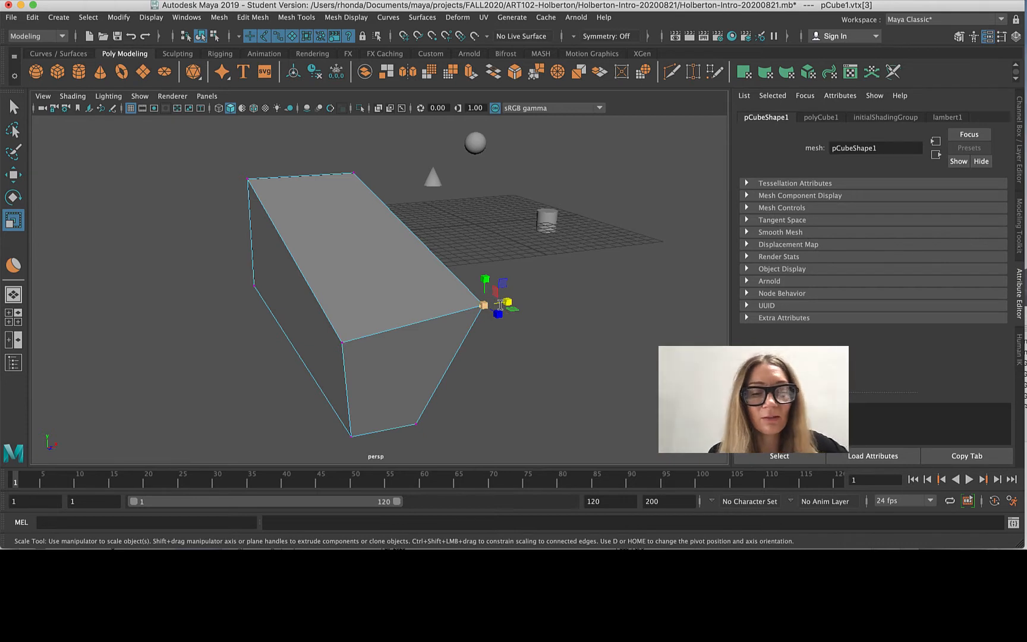
mouse_move(494, 294)
mouse_down()
mouse_move(474, 374)
mouse_move(425, 344)
mouse_move(369, 343)
mouse_move(447, 330)
mouse_move(552, 266)
mouse_move(439, 258)
mouse_move(495, 292)
mouse_move(516, 241)
mouse_move(521, 327)
mouse_move(497, 239)
mouse_move(500, 373)
mouse_move(561, 238)
mouse_move(532, 231)
mouse_move(610, 275)
mouse_move(615, 301)
mouse_move(254, 370)
mouse_move(490, 305)
mouse_up()
scroll(479, 350, down, 5)
scroll(374, 368, up, 4)
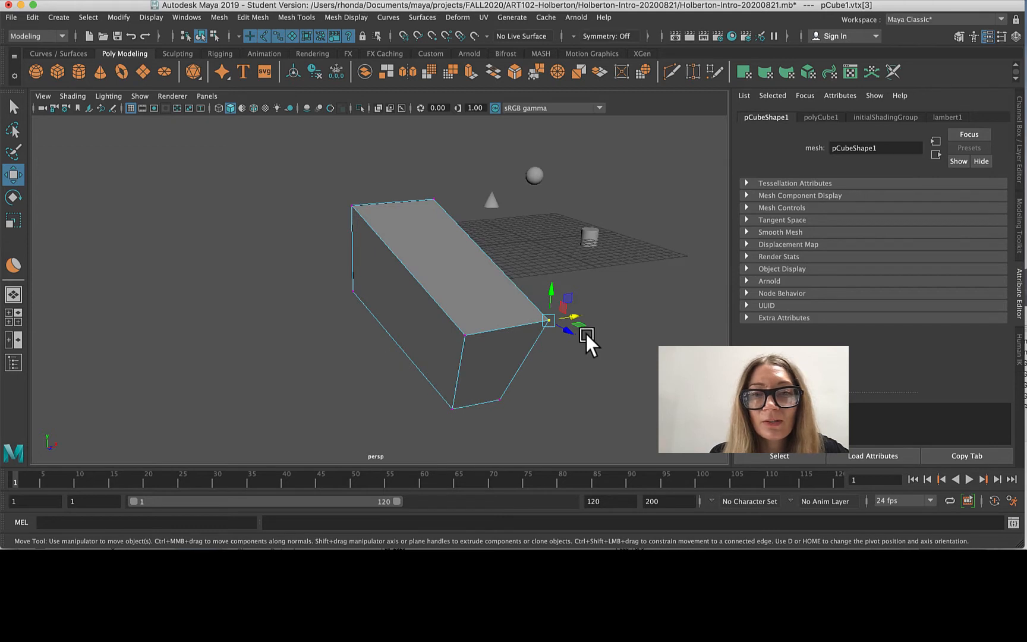
drag(586, 334, 324, 339)
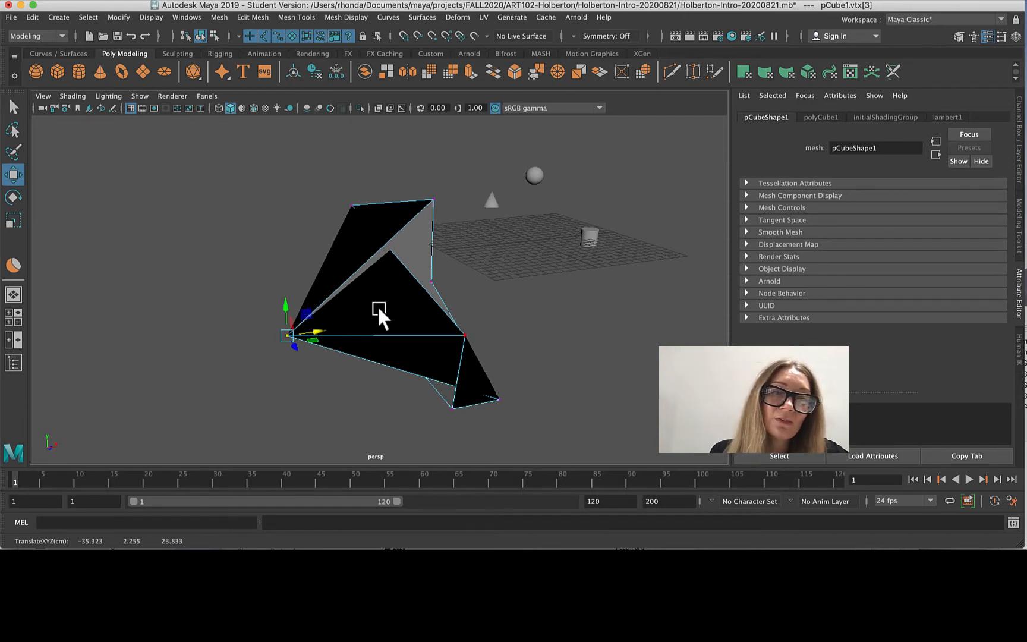
drag(321, 334, 580, 273)
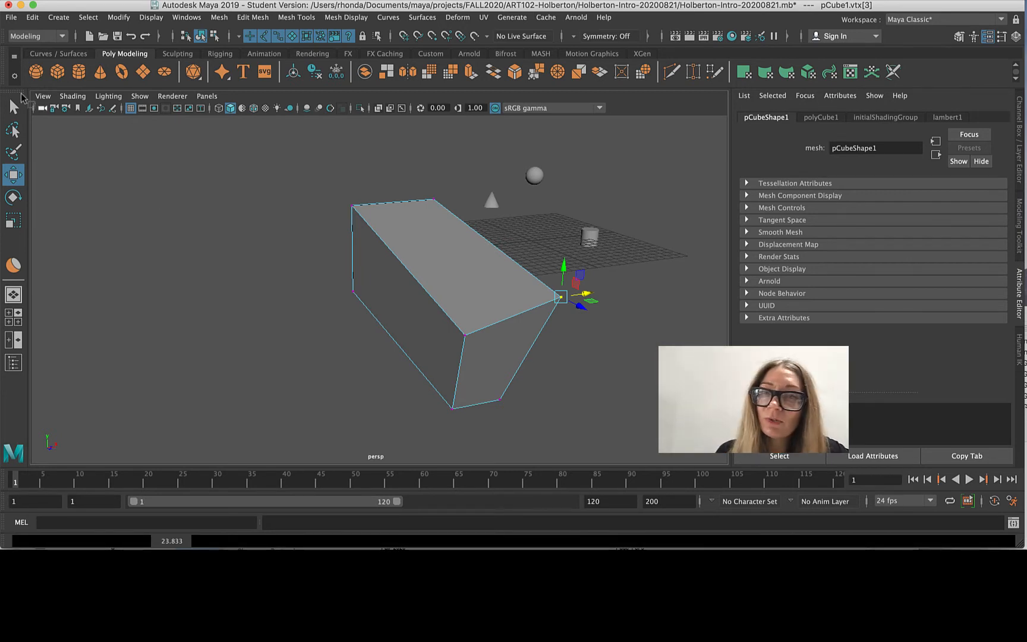
Push the same corner vertex through the box's opposite side again, then return it along X to about −11.3.
drag(588, 293, 335, 314)
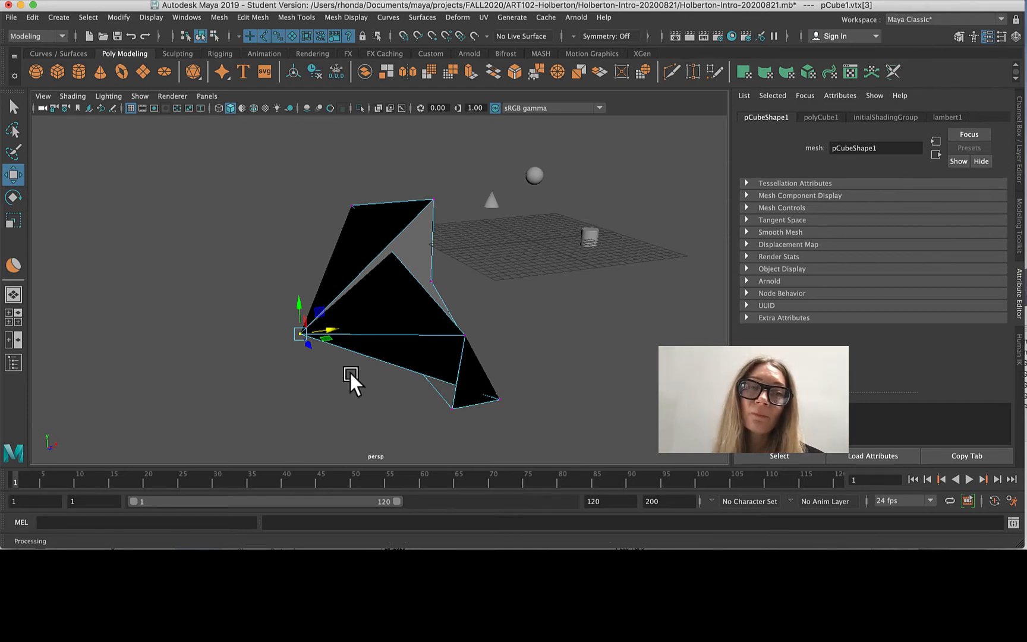
drag(329, 331, 243, 282)
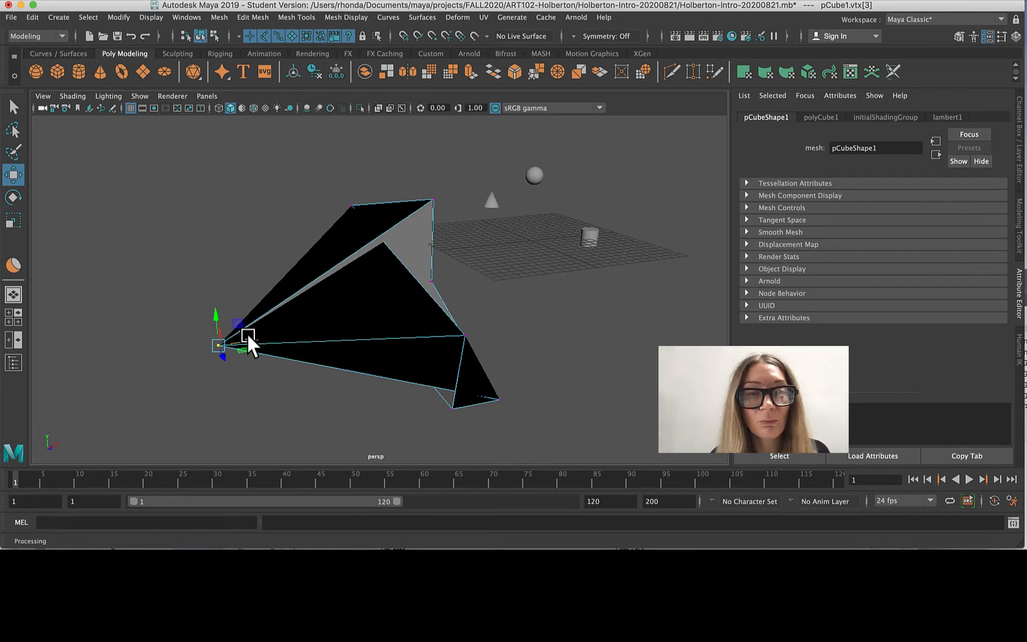
drag(247, 335, 594, 236)
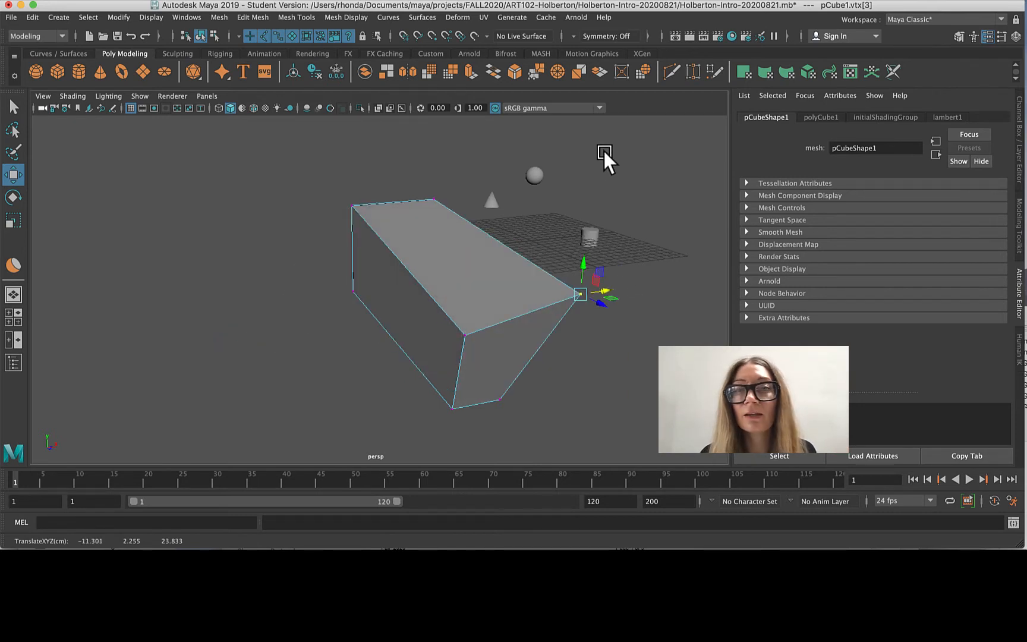
Return the deformed cube to object mode, then switch to face mode and select its front face.
right_click(226, 212)
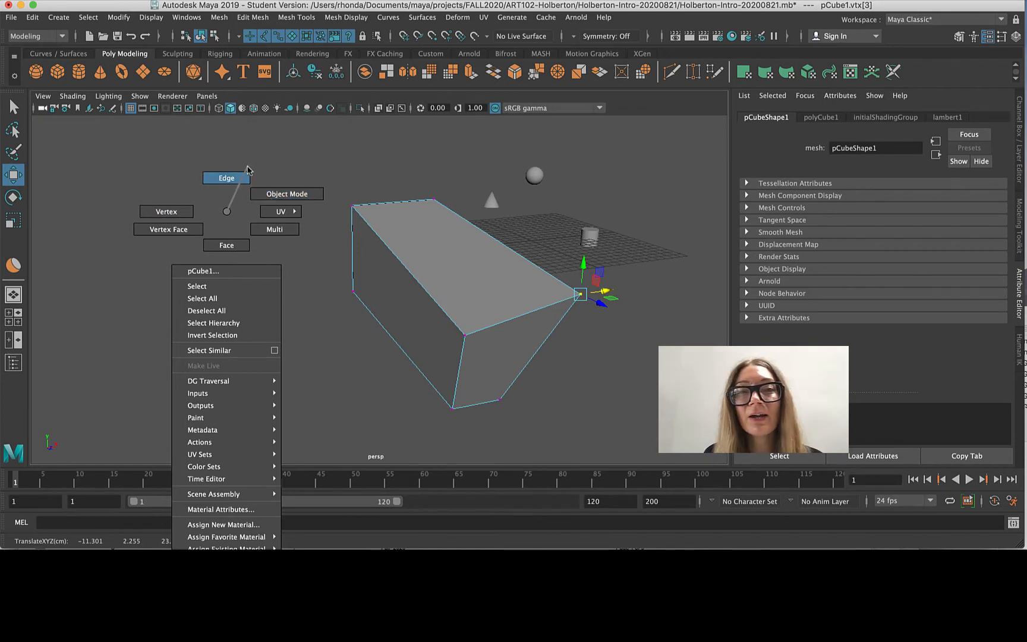
click(340, 159)
right_click(253, 218)
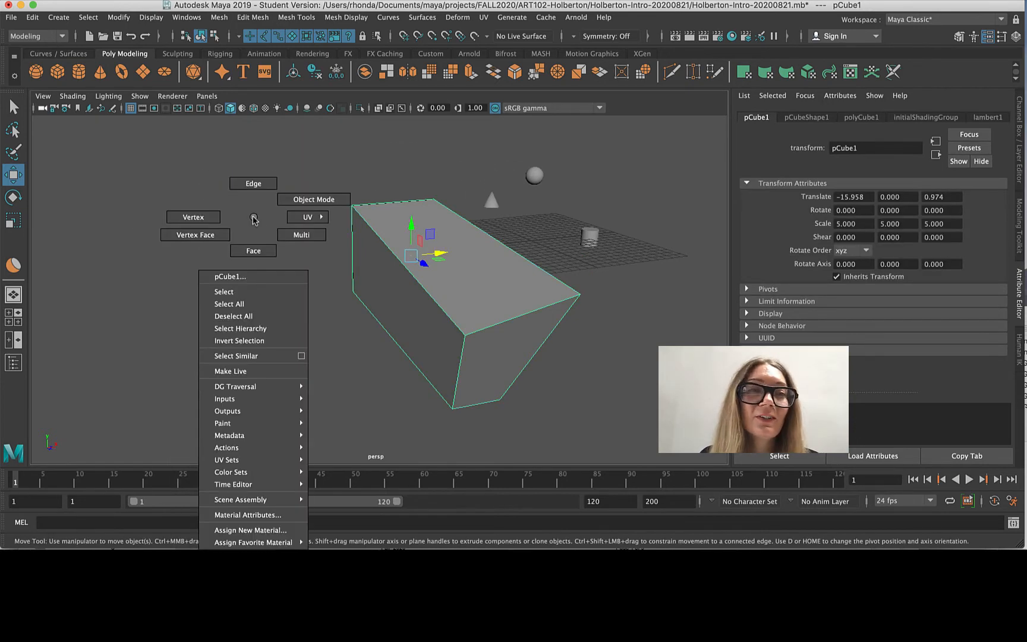
click(262, 249)
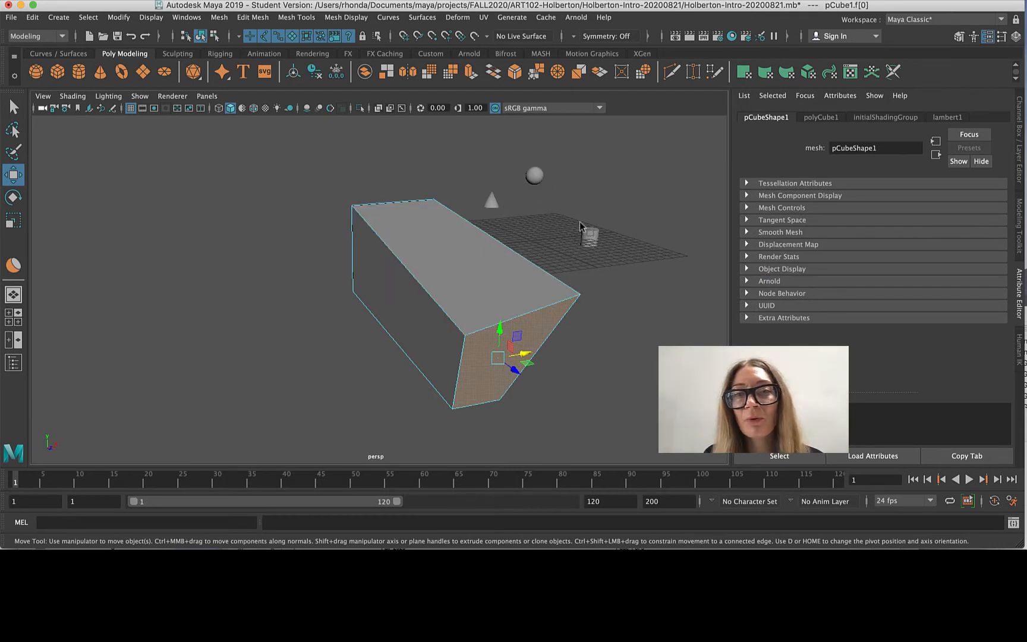
Return to object mode and move the whole deformed cube along X to about −42.
right_click(246, 247)
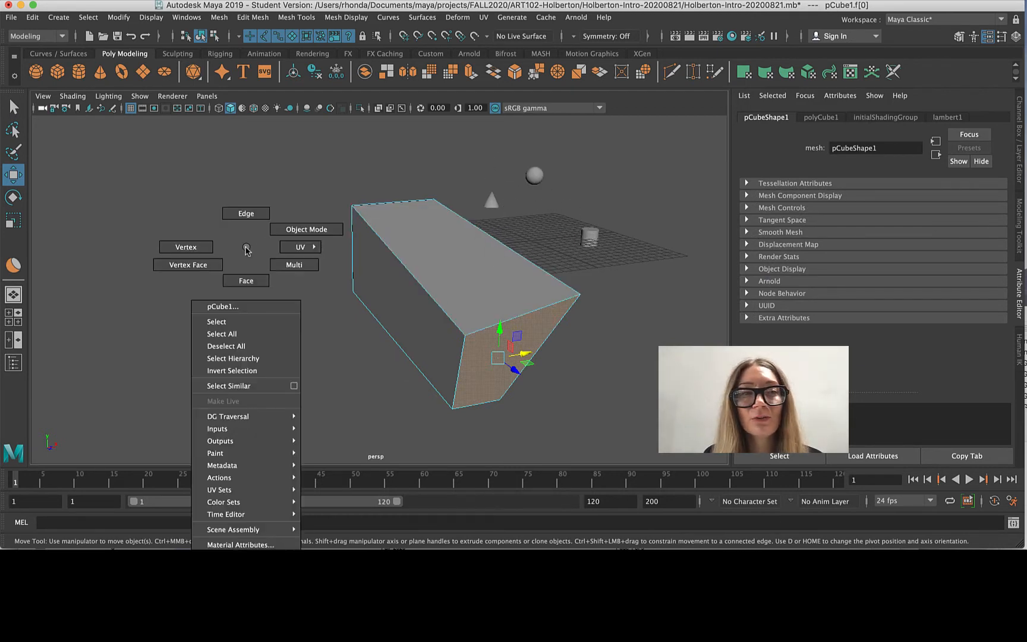
click(322, 228)
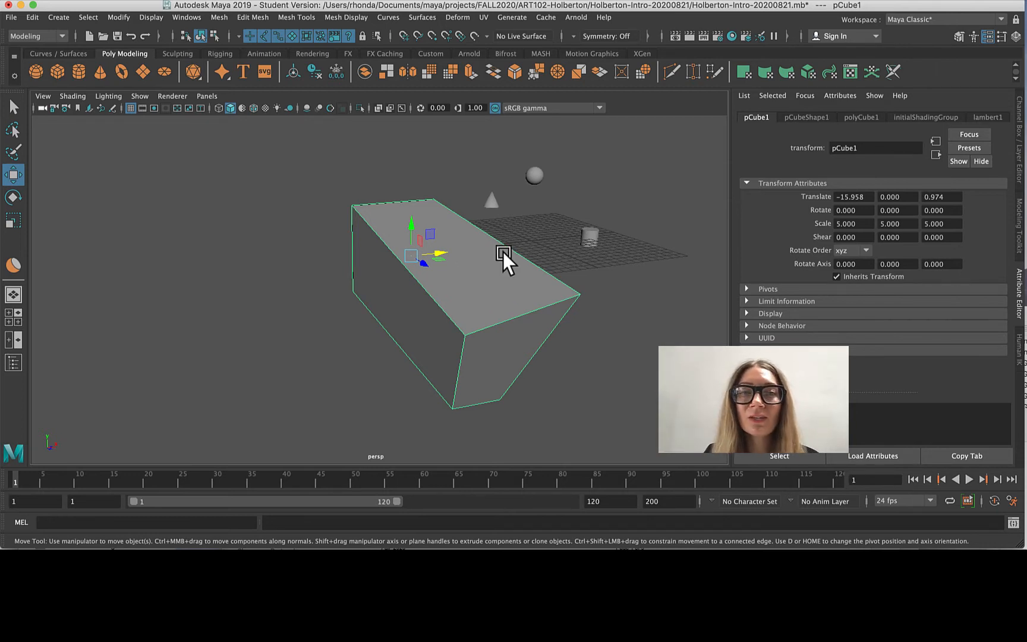
right_click(293, 236)
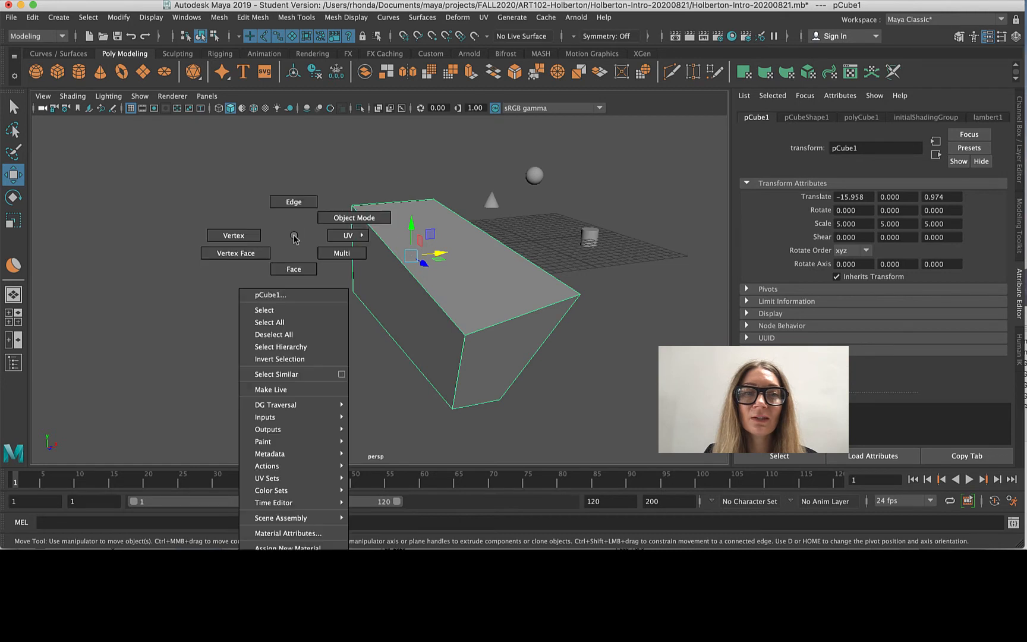
right_drag(294, 236, 380, 220)
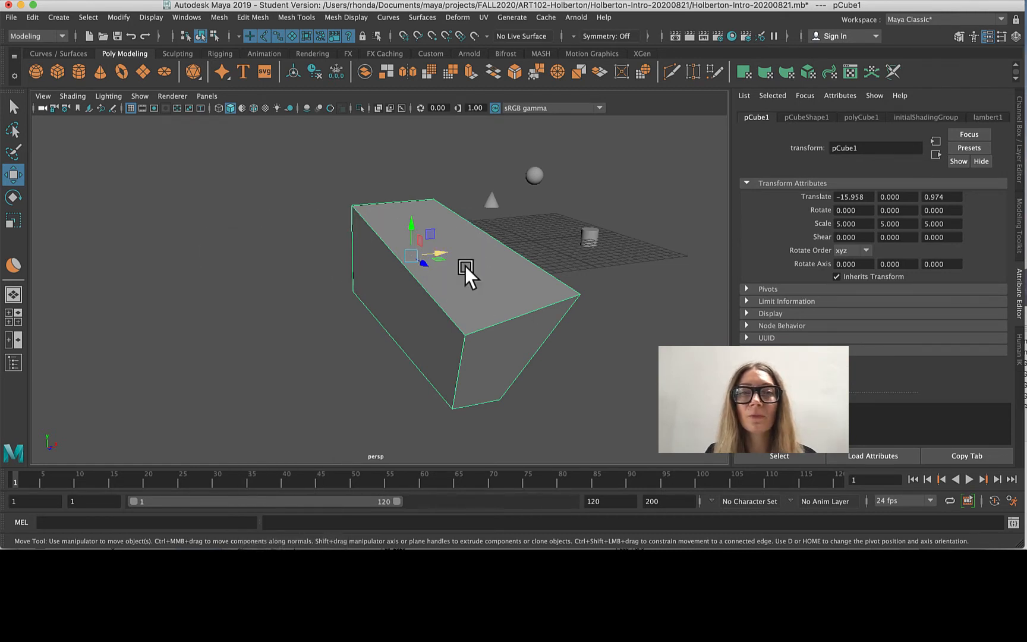
drag(432, 260, 179, 279)
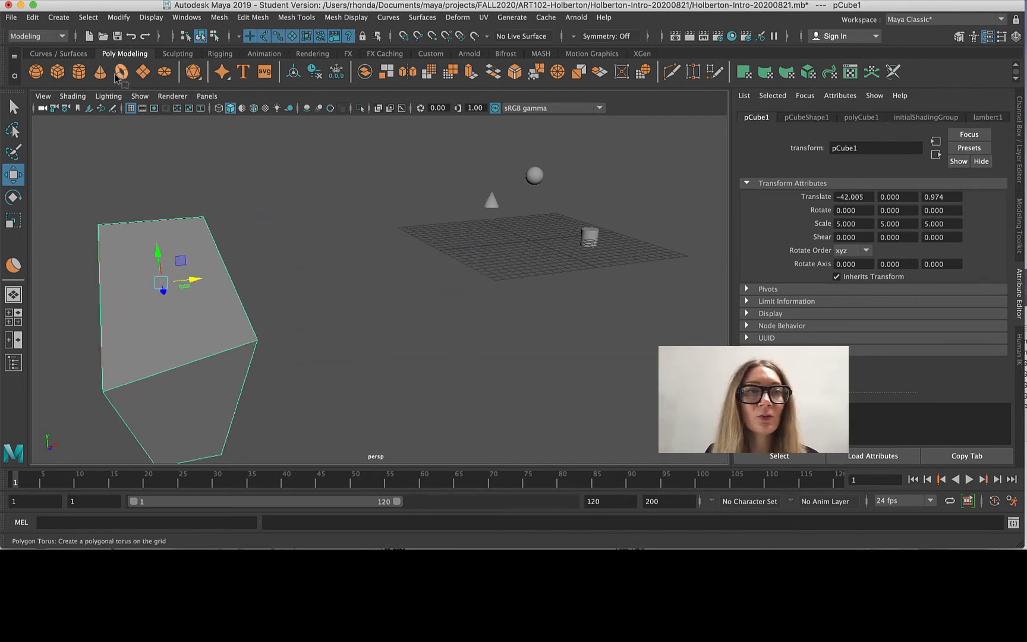
Create a new polygon cube at the origin and open its construction history attributes.
click(57, 71)
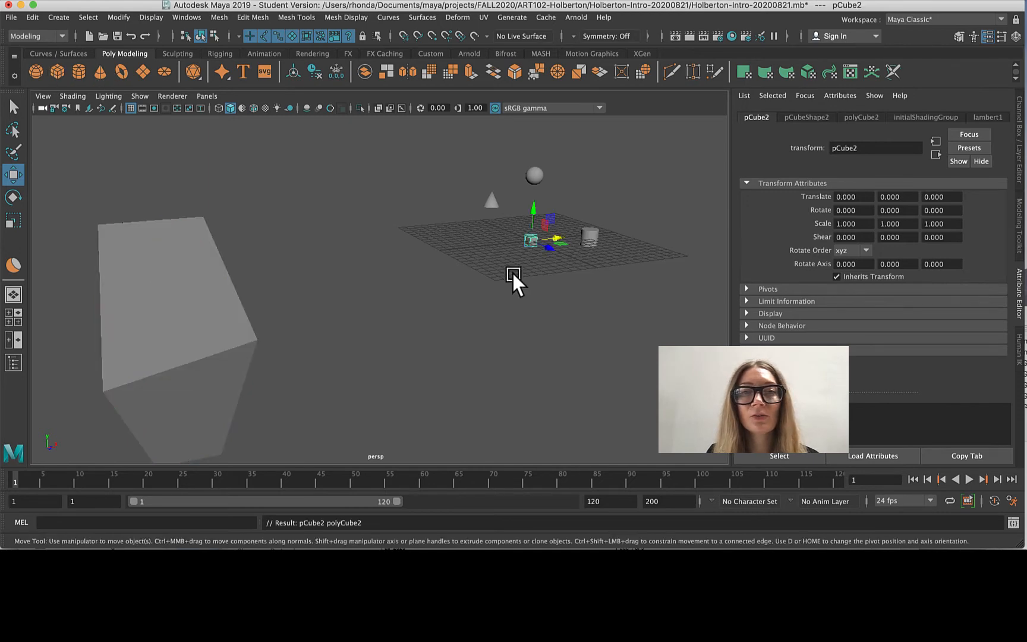
scroll(546, 216, up, 5)
scroll(534, 257, down, 3)
scroll(536, 268, up, 5)
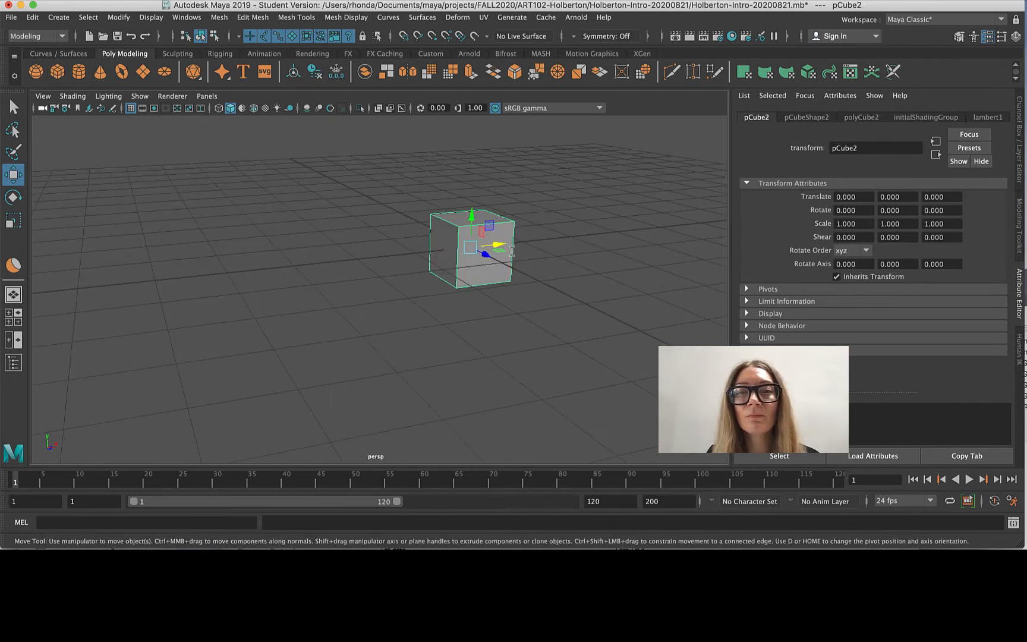
scroll(509, 253, down, 4)
scroll(507, 252, down, 5)
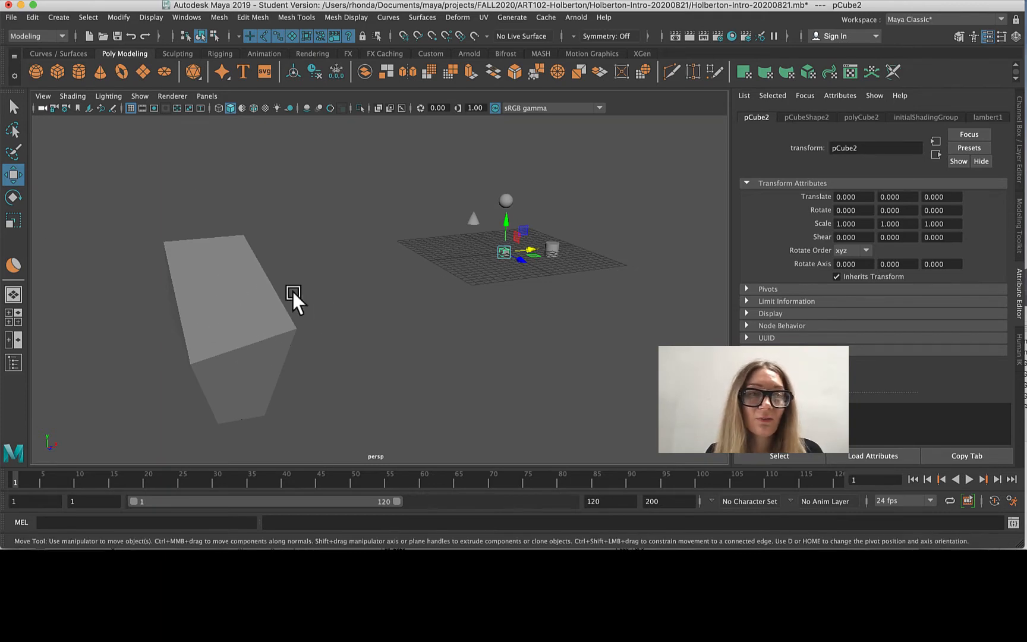
scroll(518, 246, up, 6)
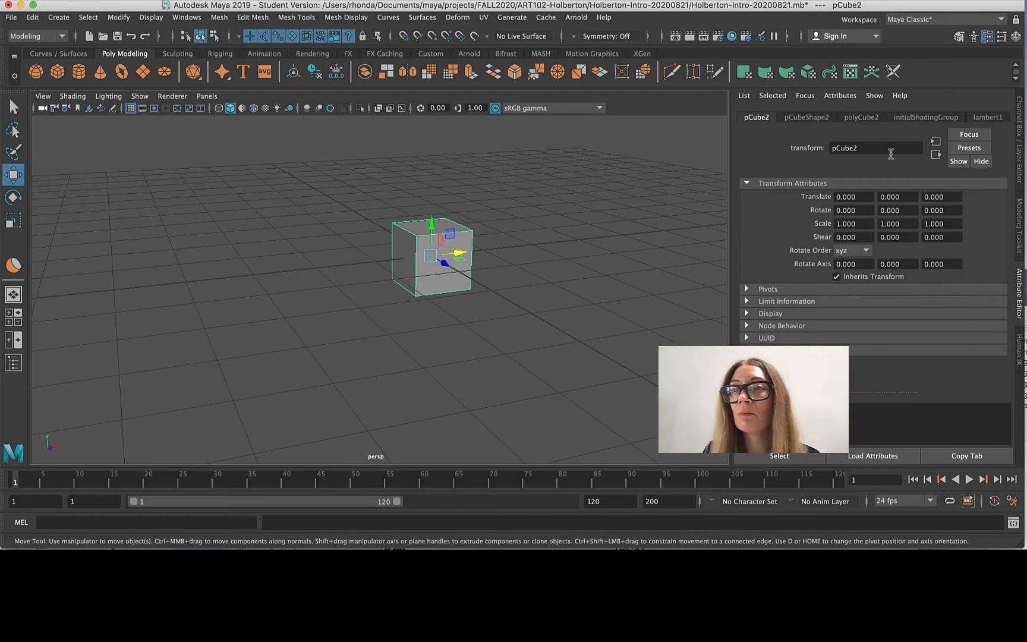
click(864, 118)
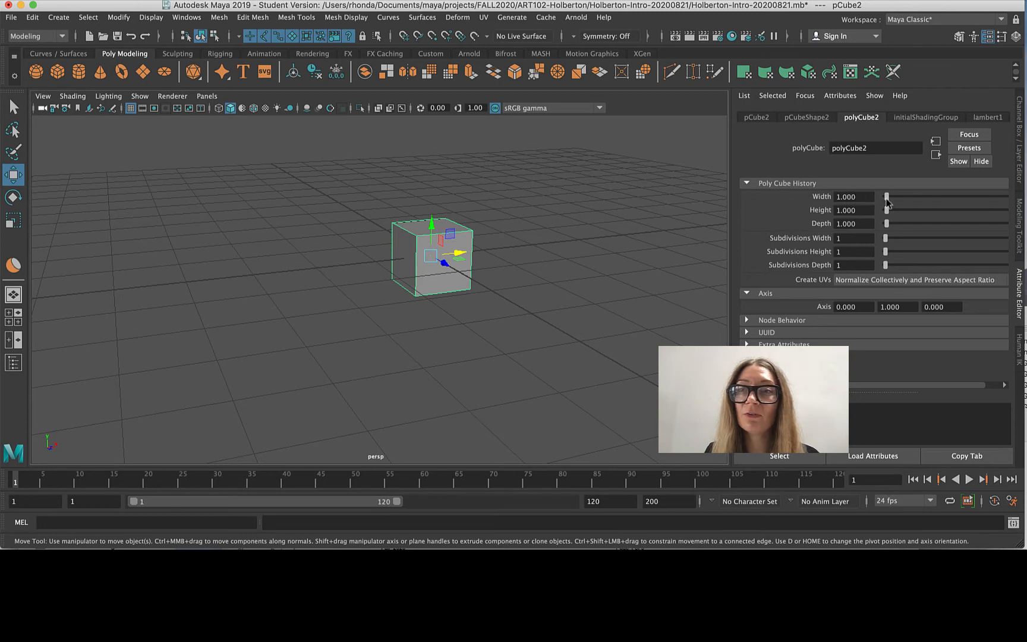
Set the new cube's width to 6.382, height to 3.931 and depth to 7.362, with 5 width, 4 height and 3 depth subdivisions.
drag(886, 196, 894, 225)
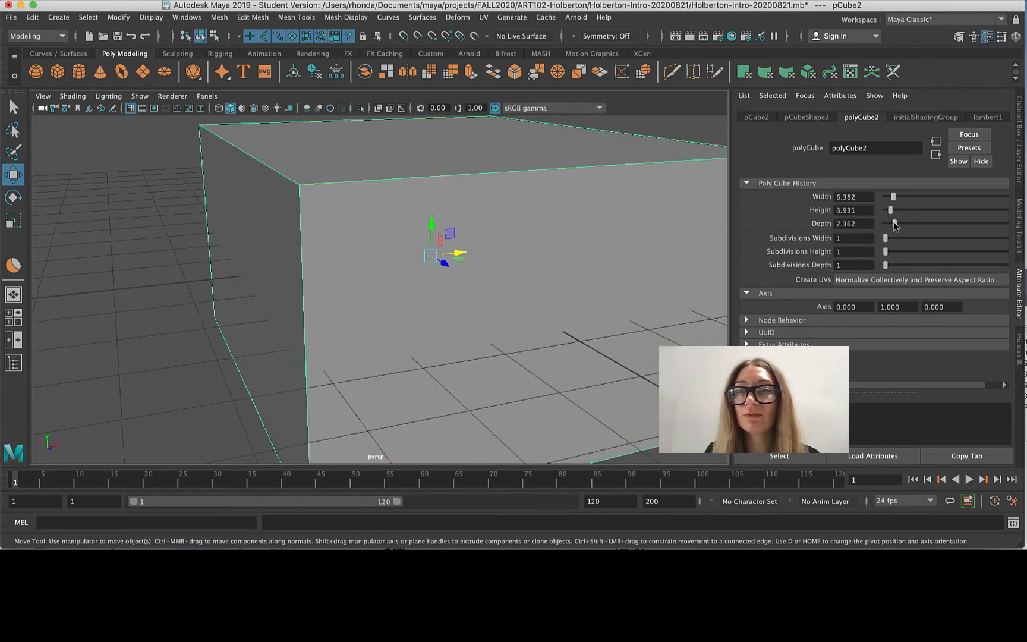
scroll(538, 224, down, 3)
scroll(626, 227, up, 3)
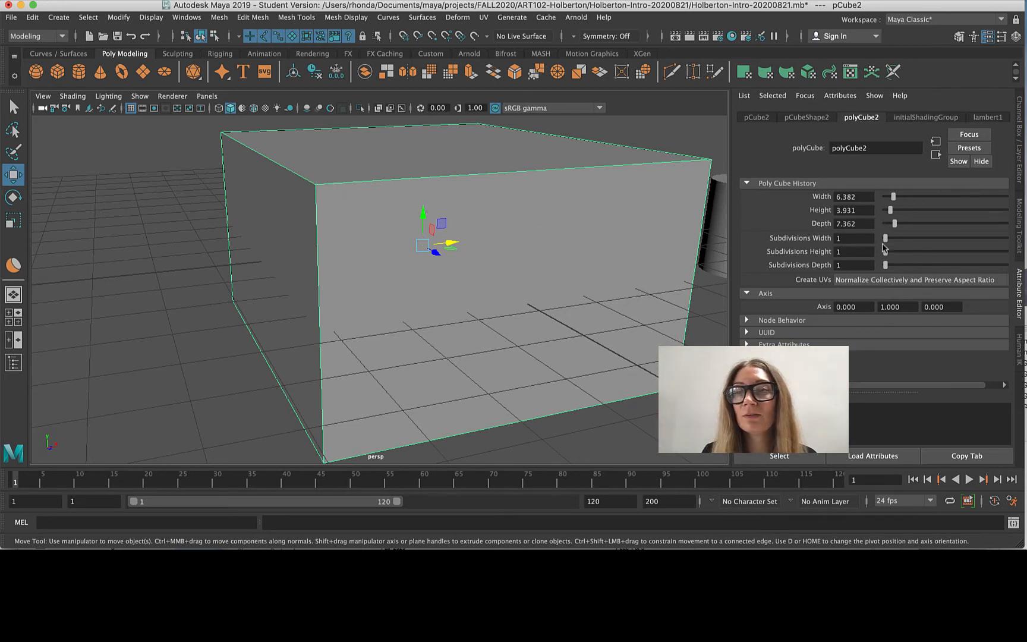
drag(885, 239, 890, 265)
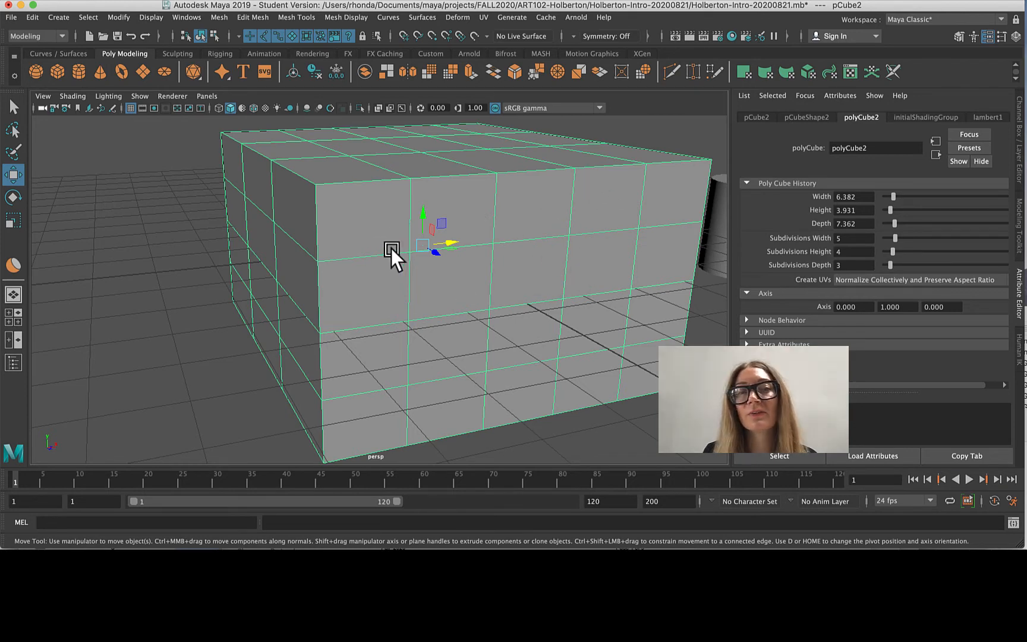
In face mode, pull one middle face on the box's narrow side outward about −4.2 along X and rotate it.
right_drag(415, 245, 414, 279)
click(262, 244)
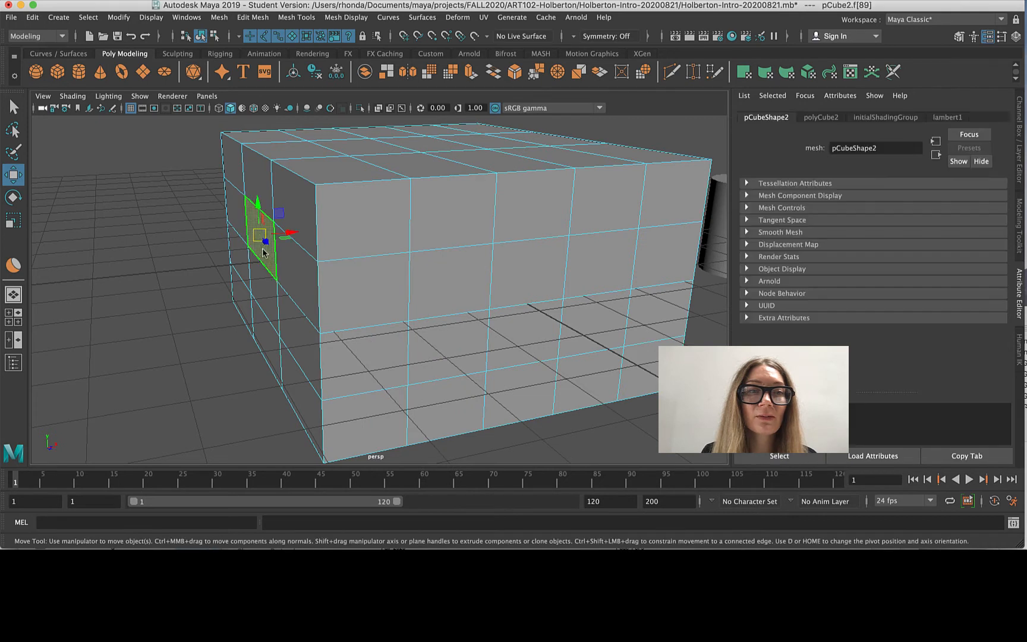
drag(296, 231, 236, 251)
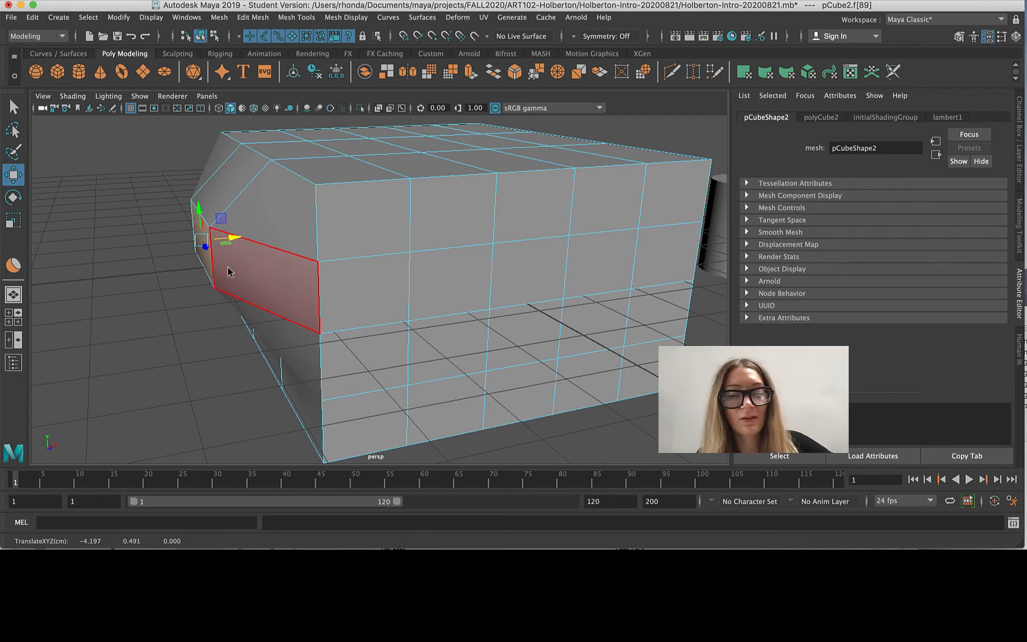
key(e)
mouse_move(193, 249)
mouse_down()
mouse_move(206, 248)
mouse_move(161, 243)
mouse_move(208, 243)
mouse_up()
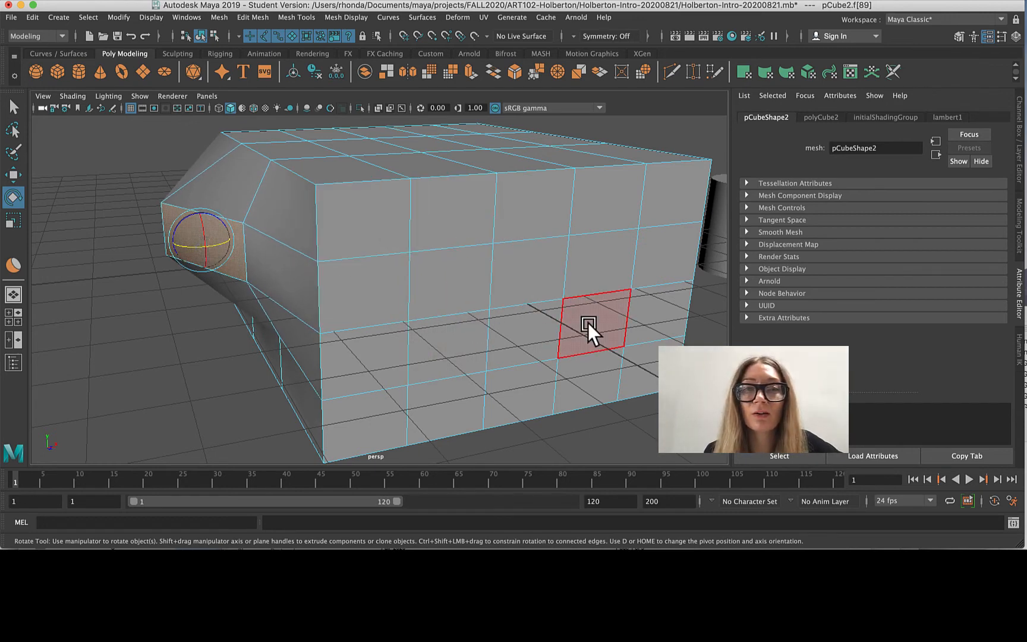
Return the subdivided box to object mode and move it in the negative X direction, away from the cylinder.
scroll(481, 337, down, 5)
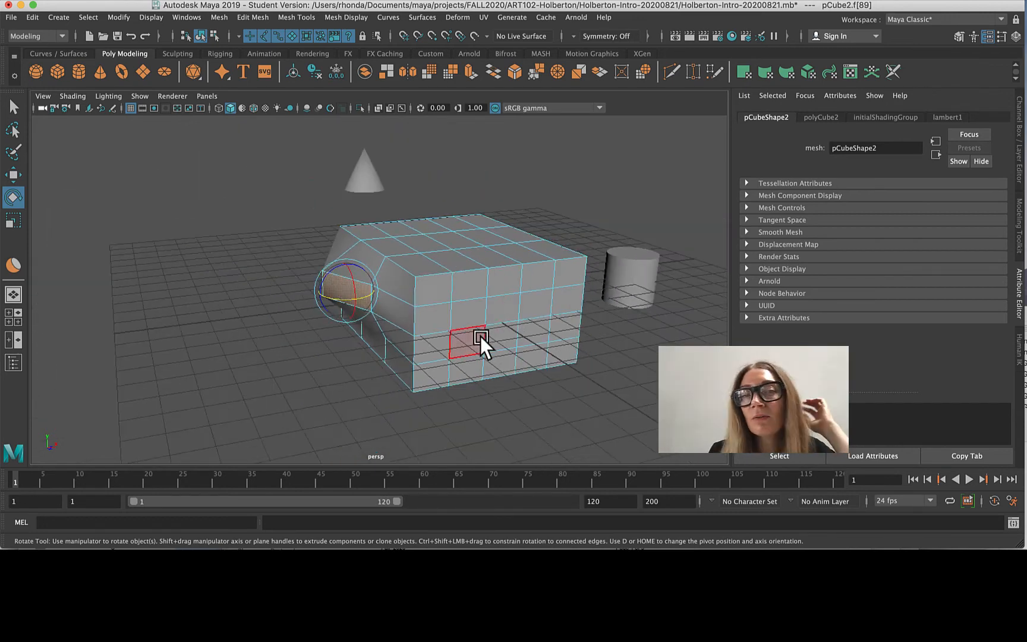
right_drag(580, 391, 575, 308)
right_drag(578, 379, 589, 305)
right_drag(575, 393, 635, 302)
right_drag(532, 276, 577, 257)
key(w)
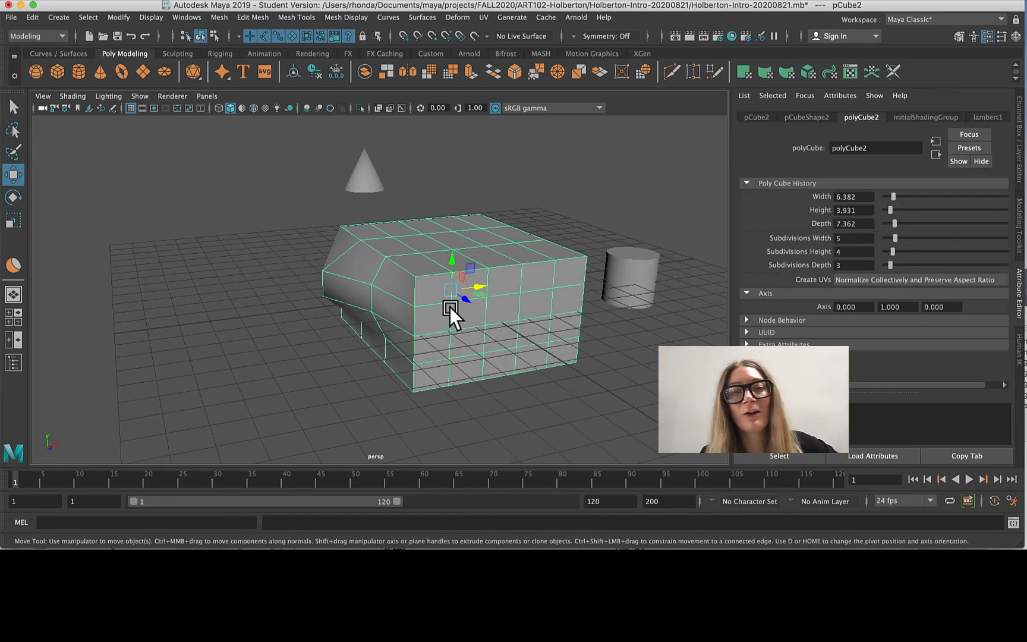
drag(479, 286, 308, 289)
scroll(297, 299, down, 5)
scroll(258, 316, up, 5)
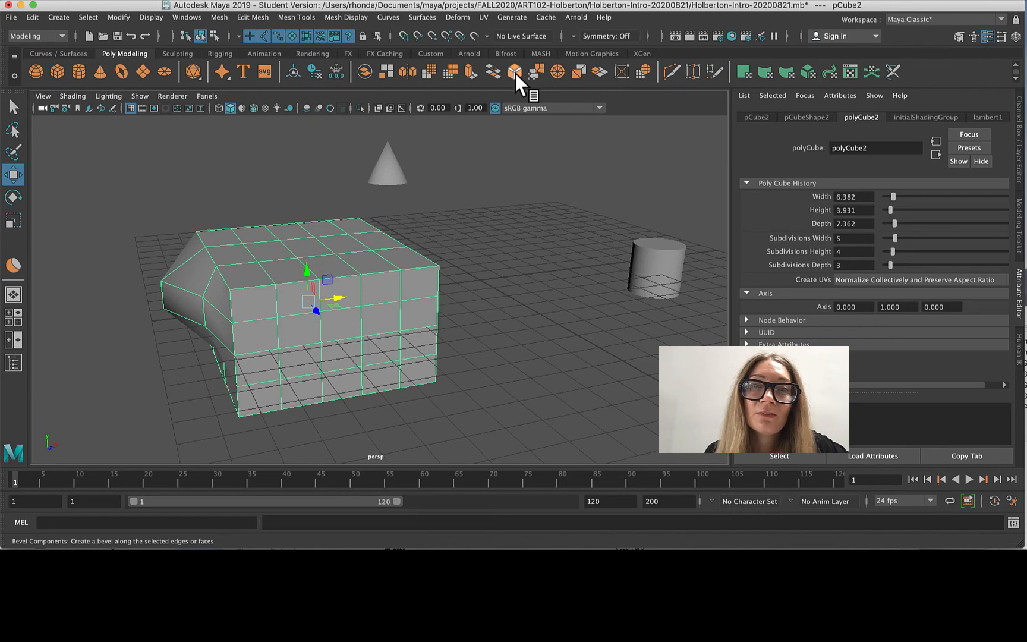
Bevel the whole box with a fraction of 0.8 and 3 segments.
click(1018, 227)
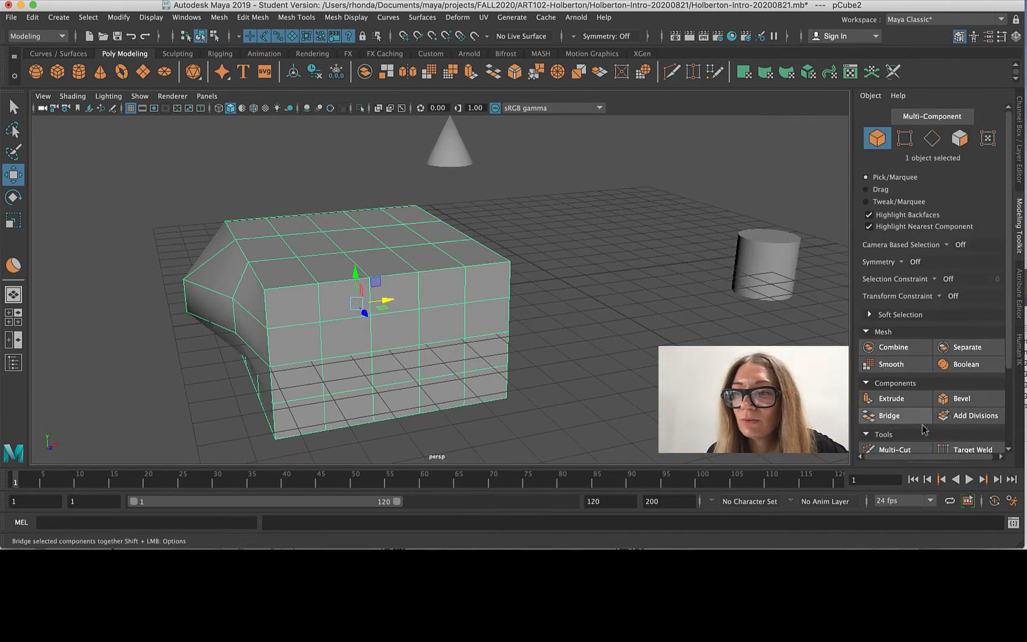
click(962, 400)
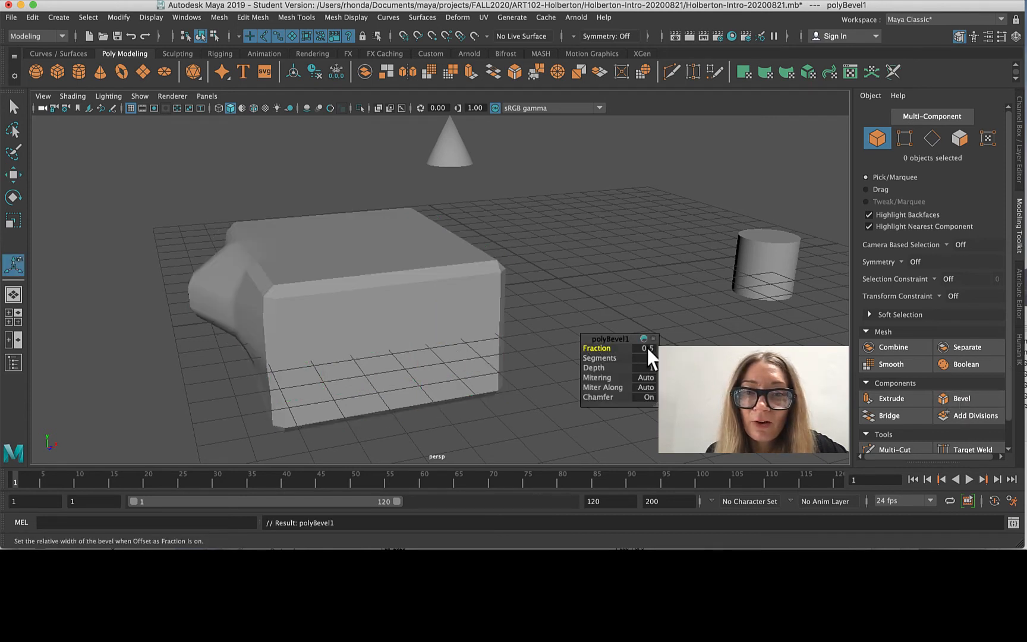
mouse_move(599, 348)
mouse_down()
mouse_move(616, 348)
mouse_move(600, 349)
mouse_up()
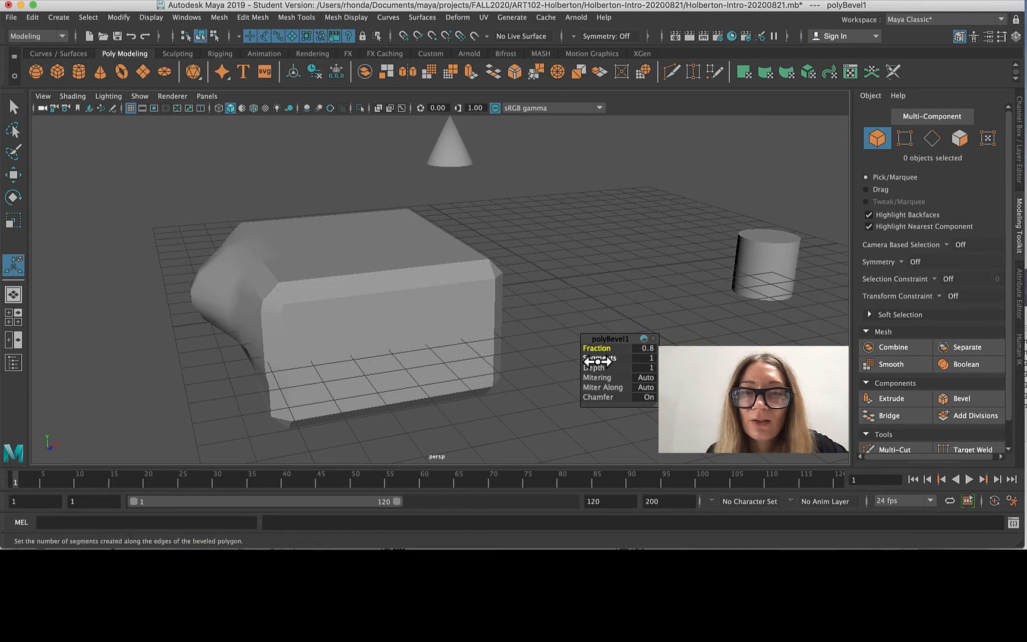
drag(600, 360, 605, 362)
middle_drag(605, 362, 610, 360)
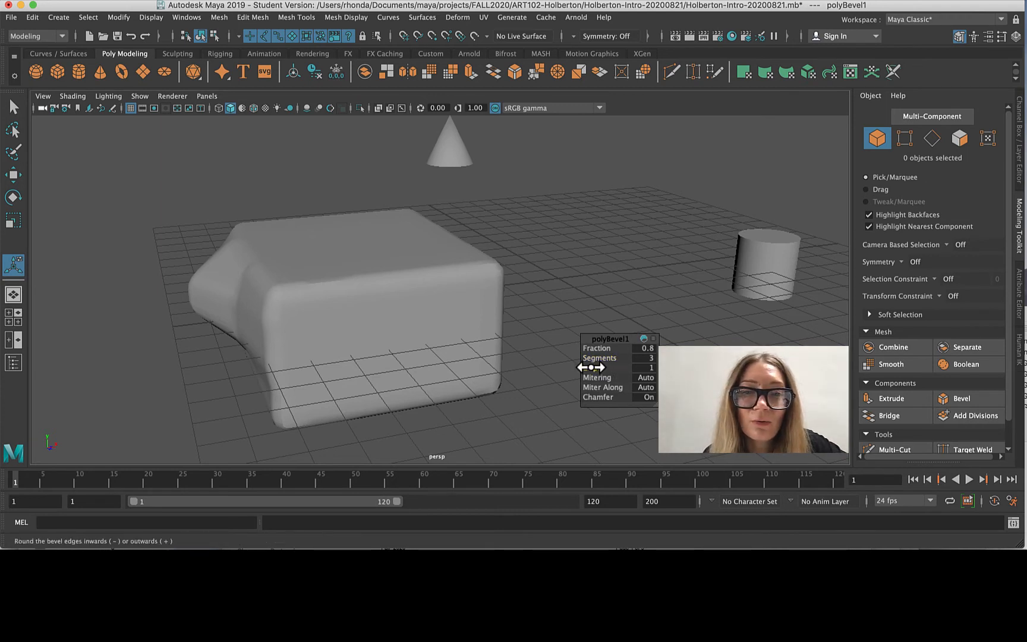
Try bevel depths of 9 and 6 on the box.
click(647, 368)
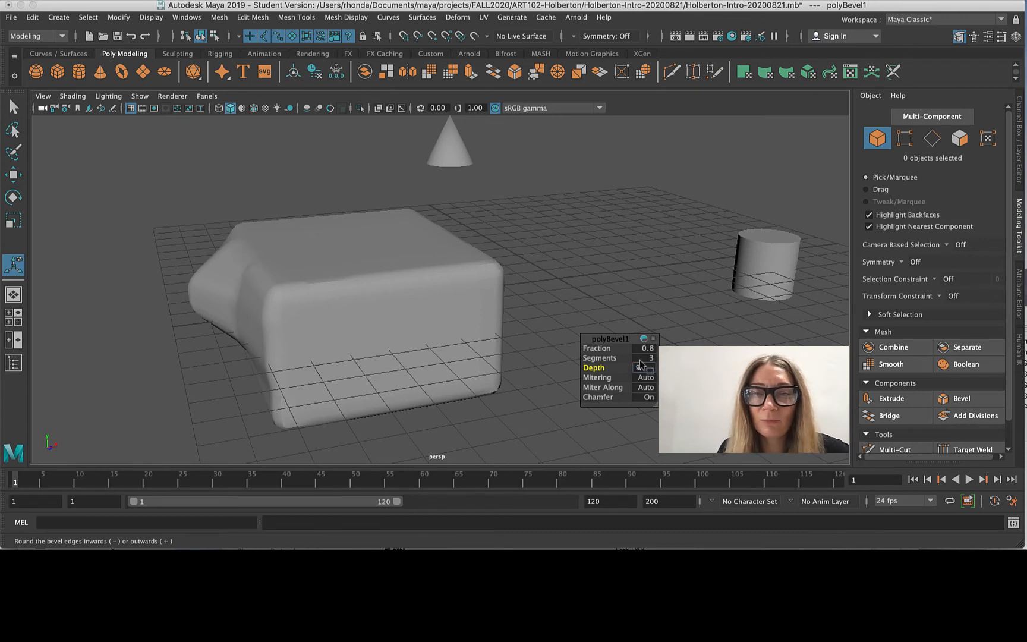
key(Return)
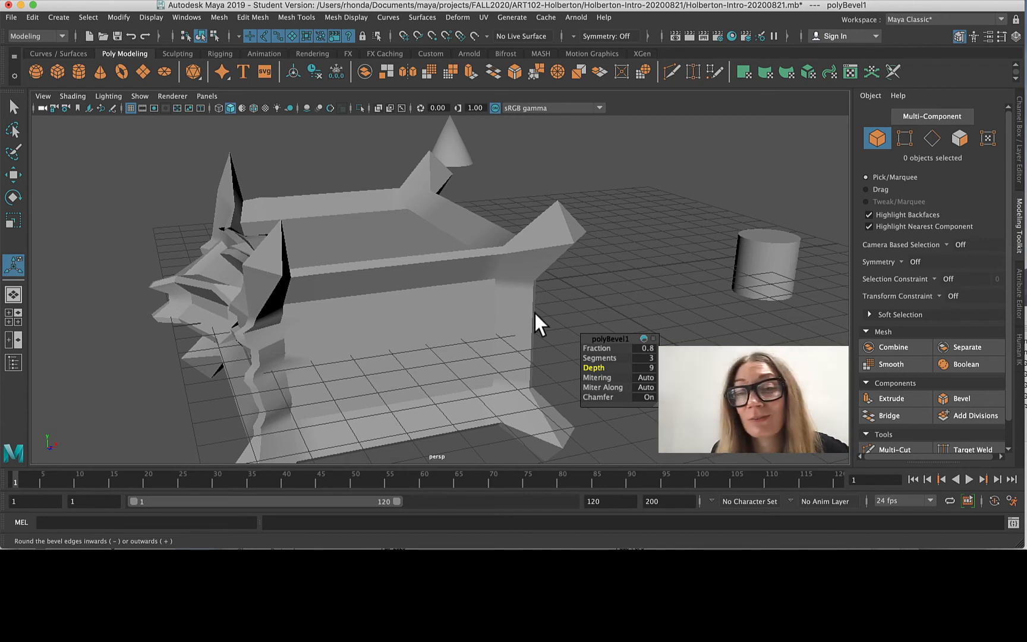
click(648, 370)
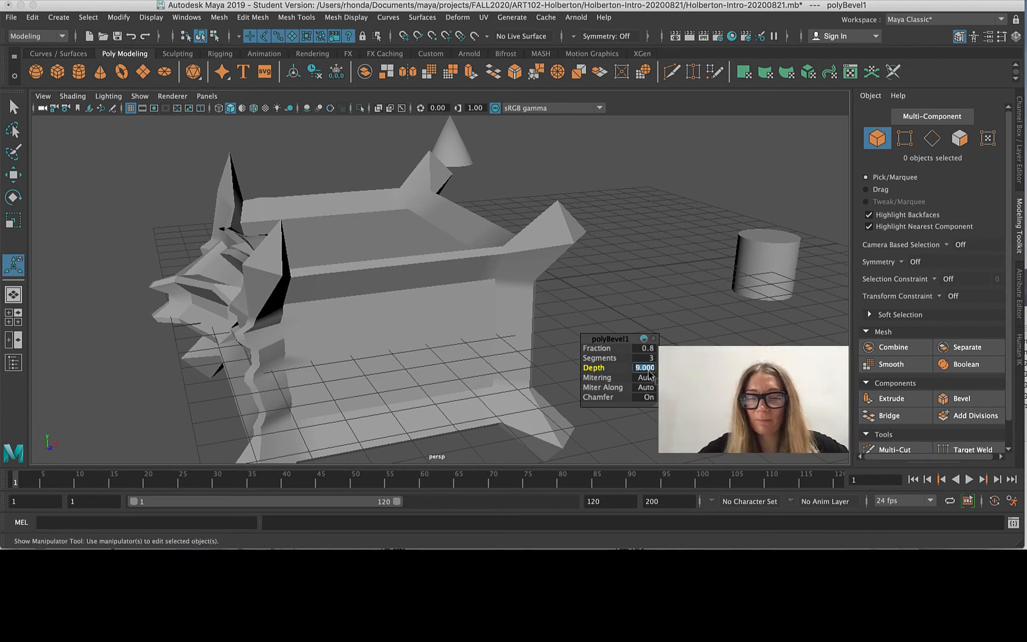
text(6)
key(Return)
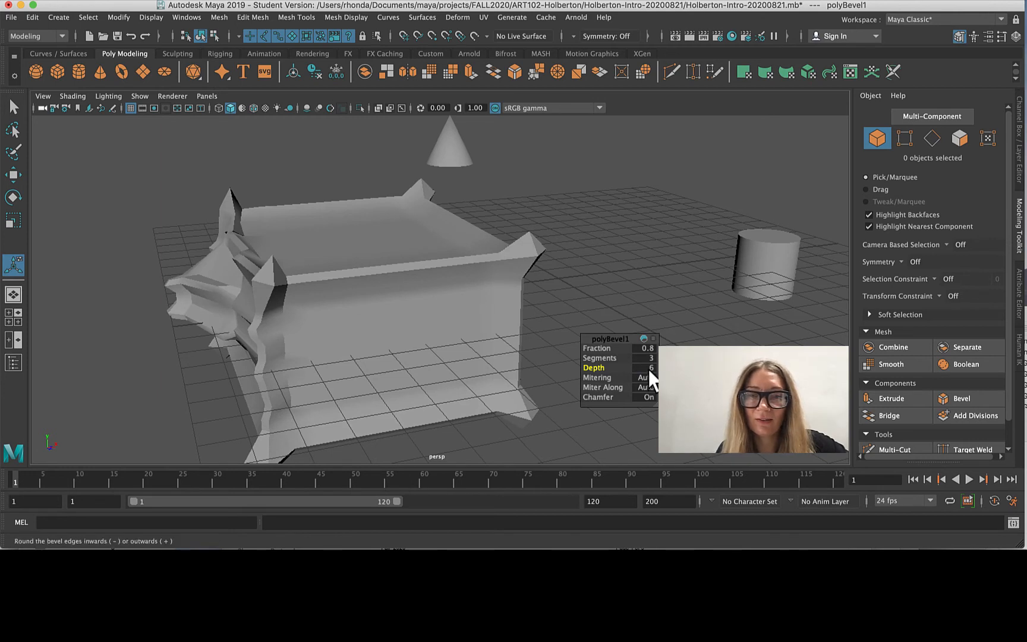
Set the bevel's depth to 0.5 and leave its mitering on Auto.
click(643, 369)
text(.)
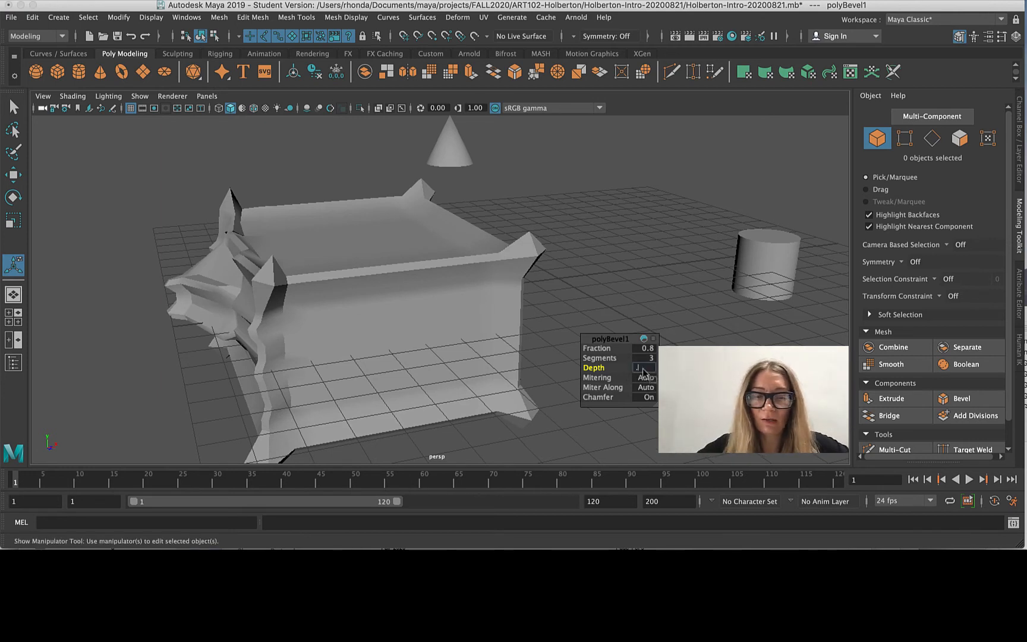
text(5)
key(Return)
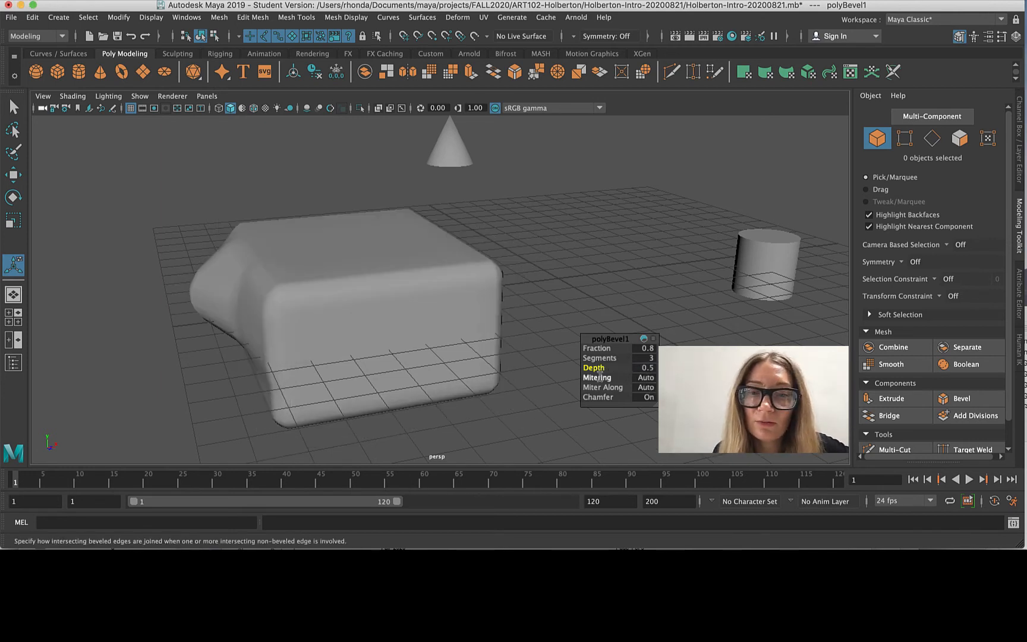
click(597, 378)
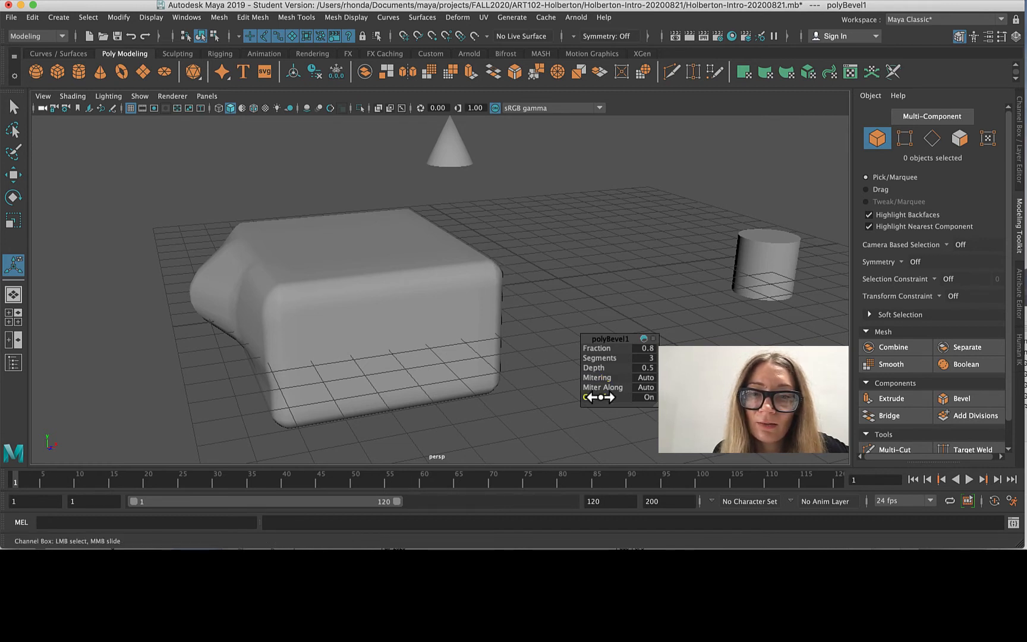
Compare the bevelled box with Chamfer switched off and on, leaving Chamfer on.
click(597, 397)
click(648, 398)
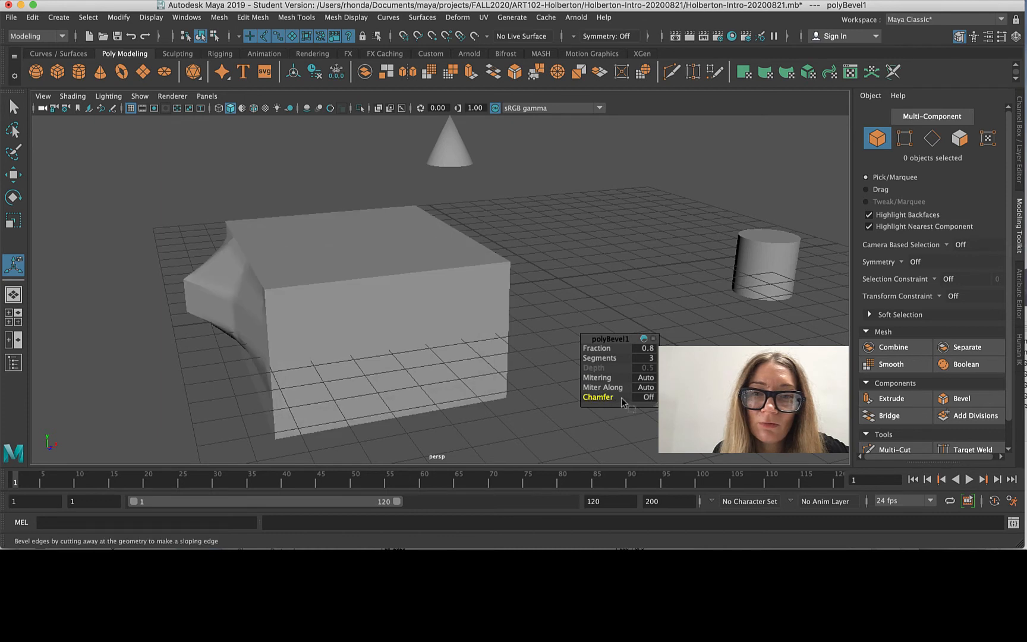
click(647, 397)
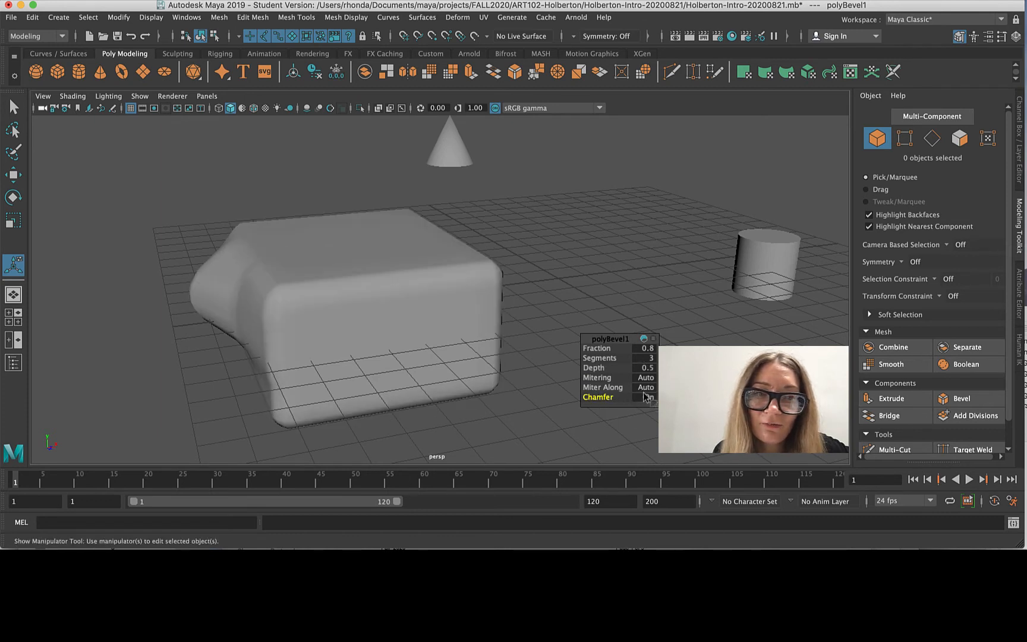
click(647, 397)
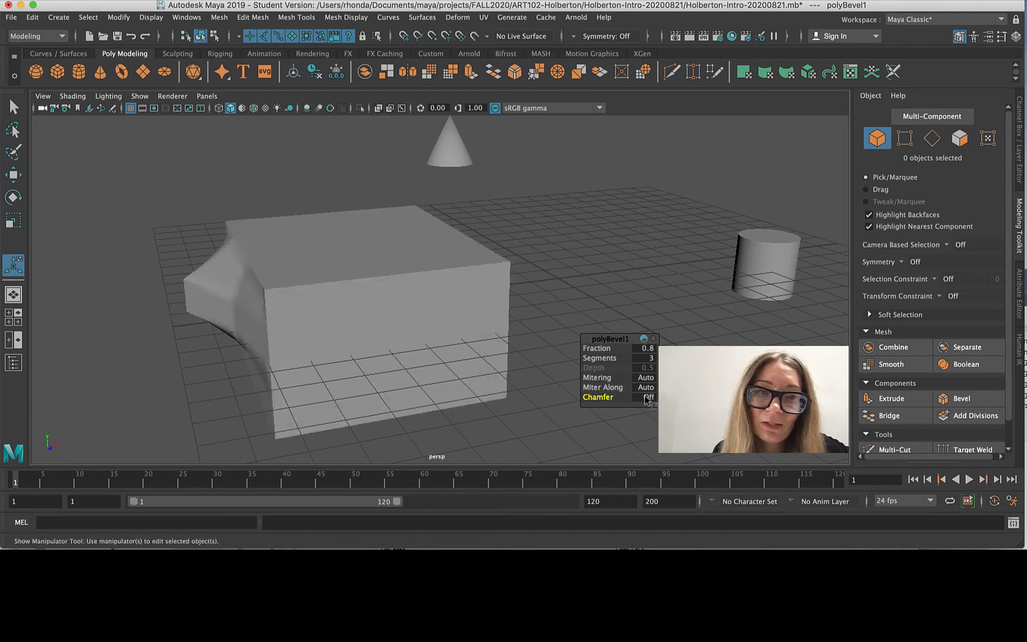
click(647, 398)
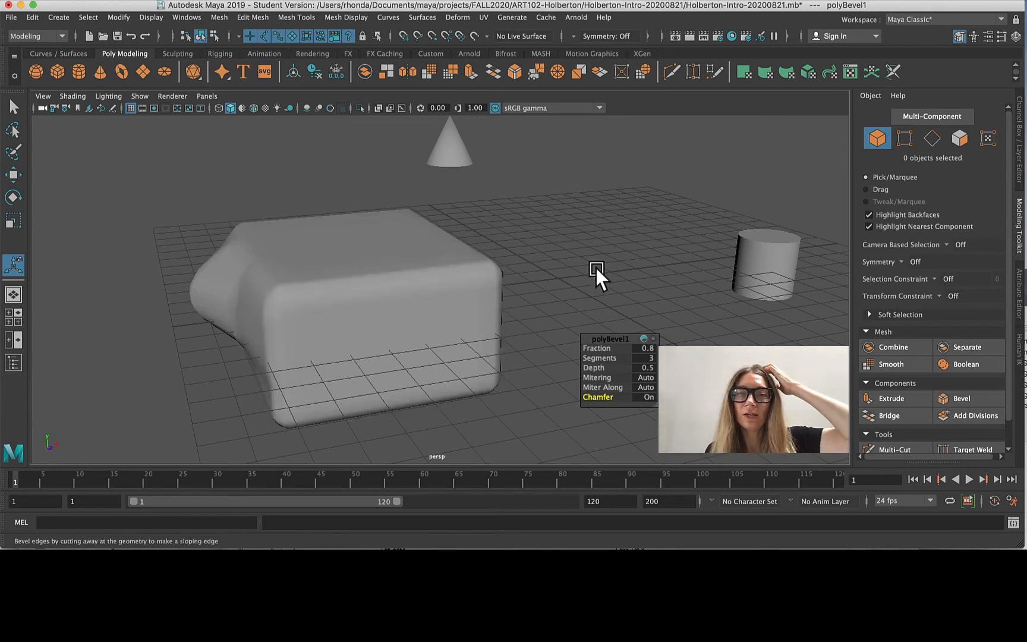
click(651, 397)
click(652, 398)
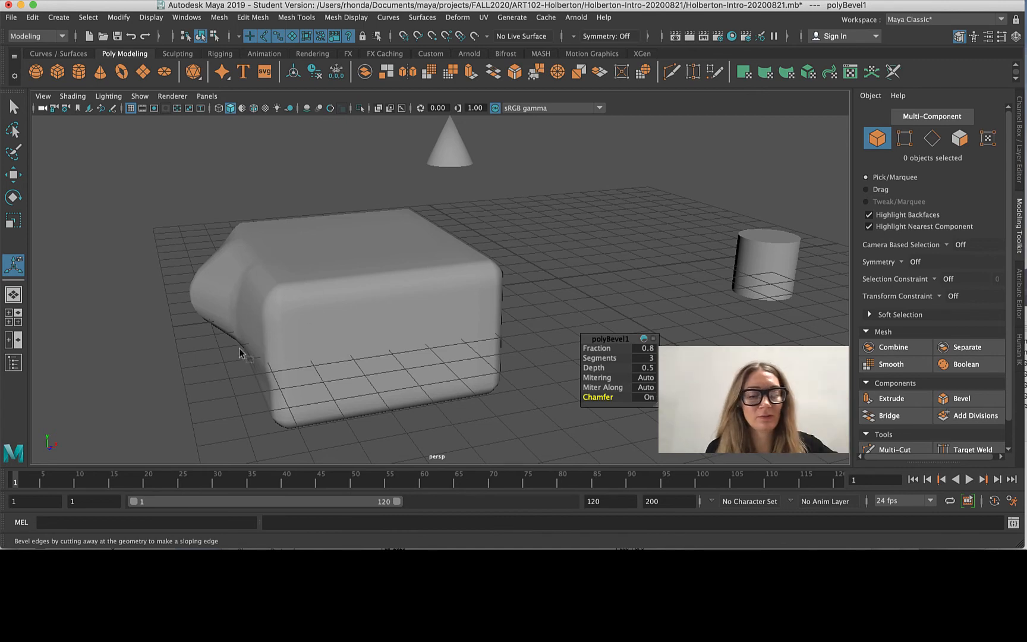
Deselect the bevelled box and reset the current Maya Classic workspace to its default layout.
alt+drag(224, 355, 380, 344)
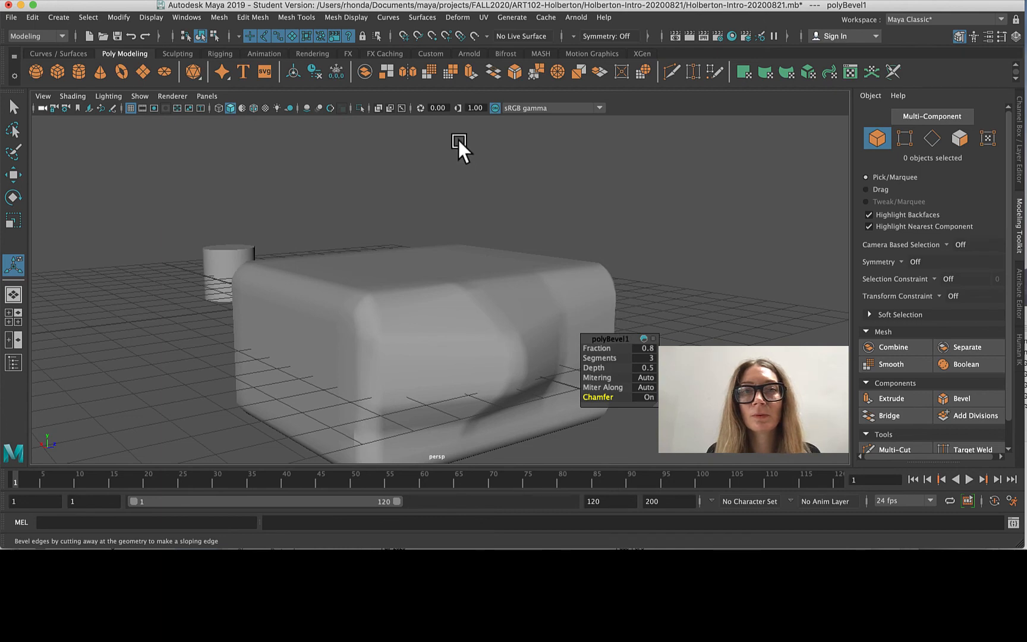
click(474, 291)
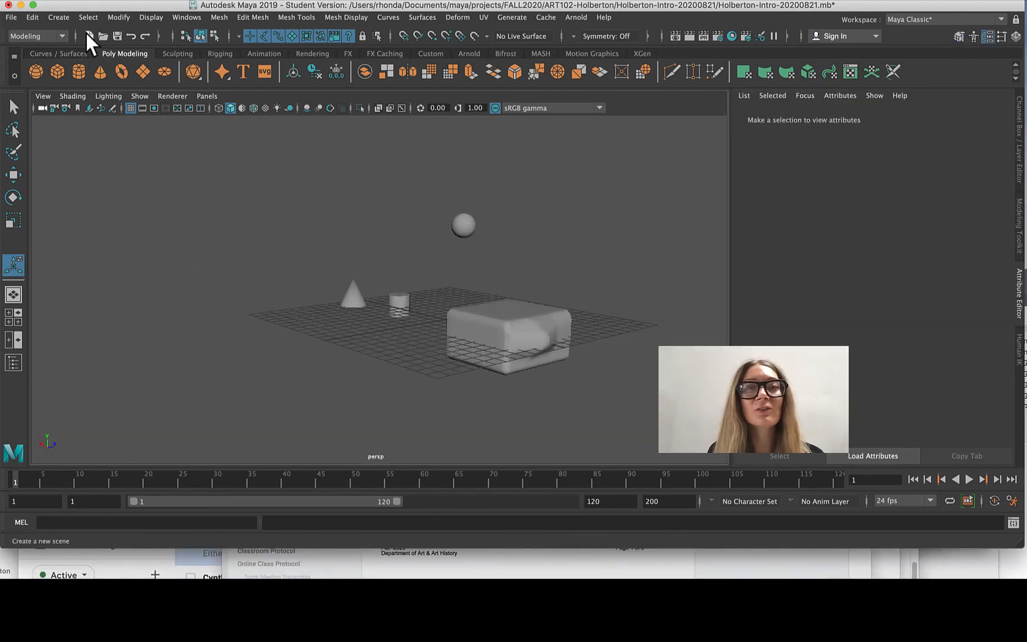
click(1001, 20)
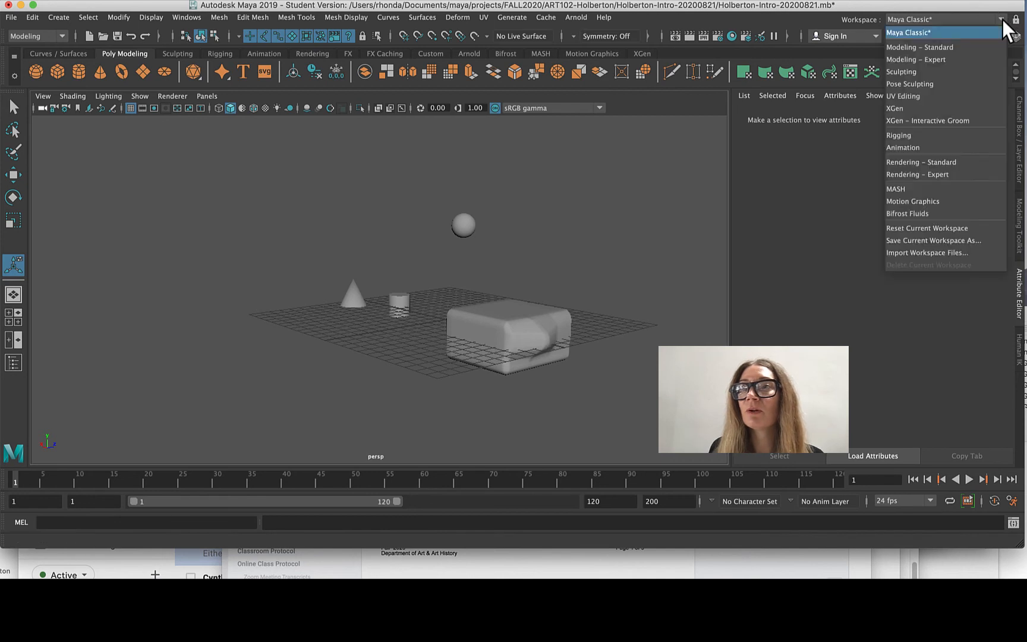
click(898, 229)
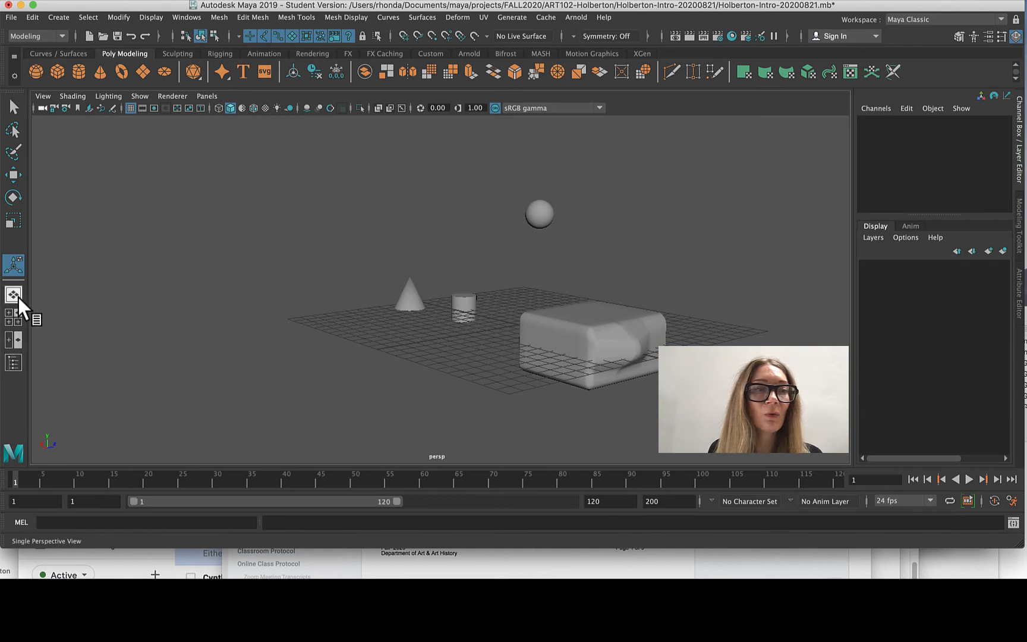
Switch to the four-view layout and zoom the top view to show all the objects.
click(12, 317)
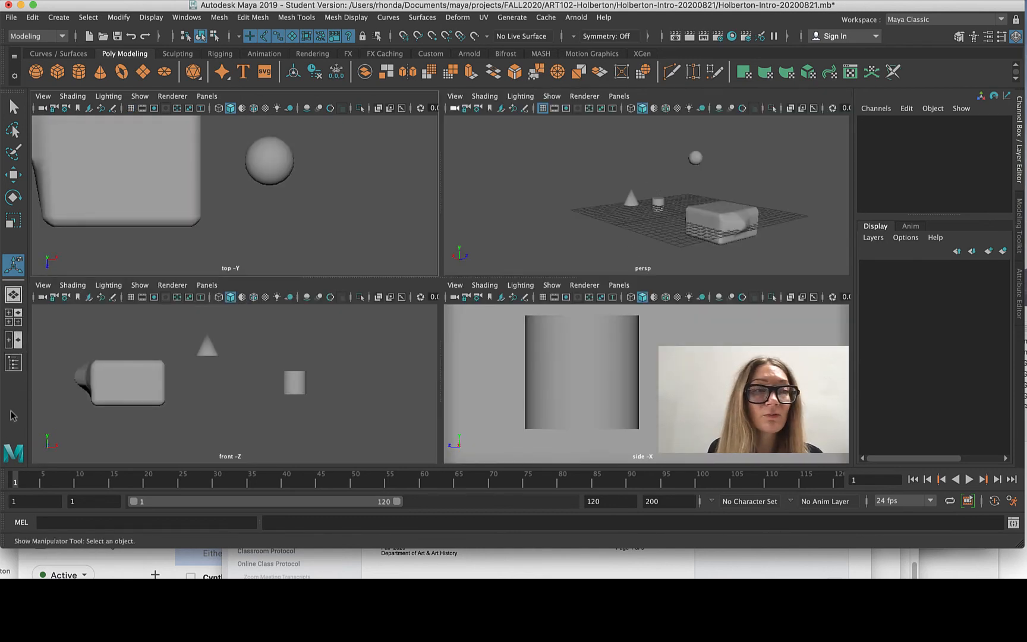
scroll(272, 213, down, 8)
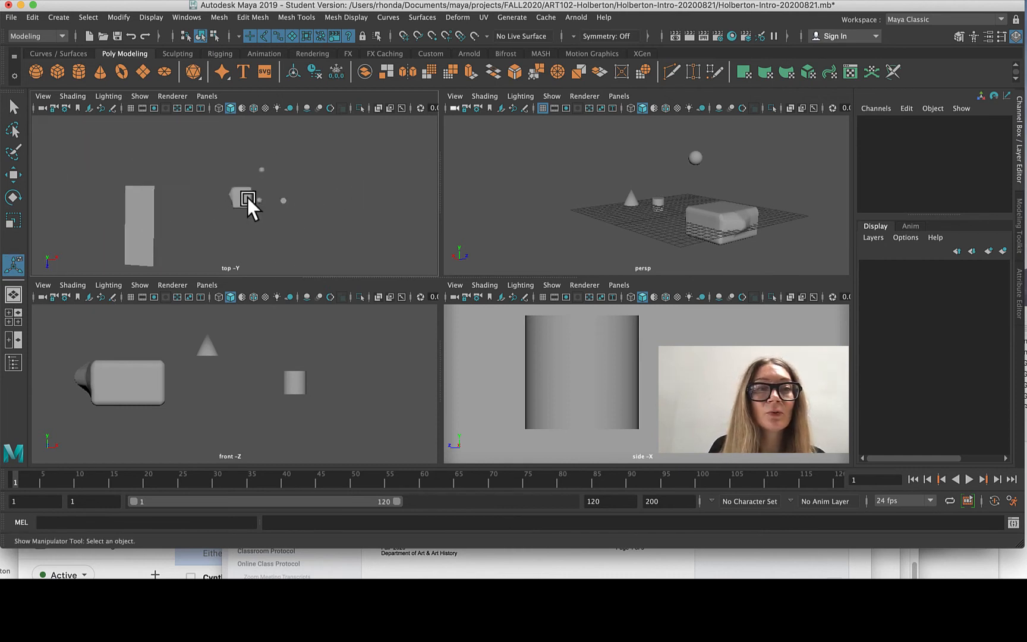
scroll(247, 196, up, 3)
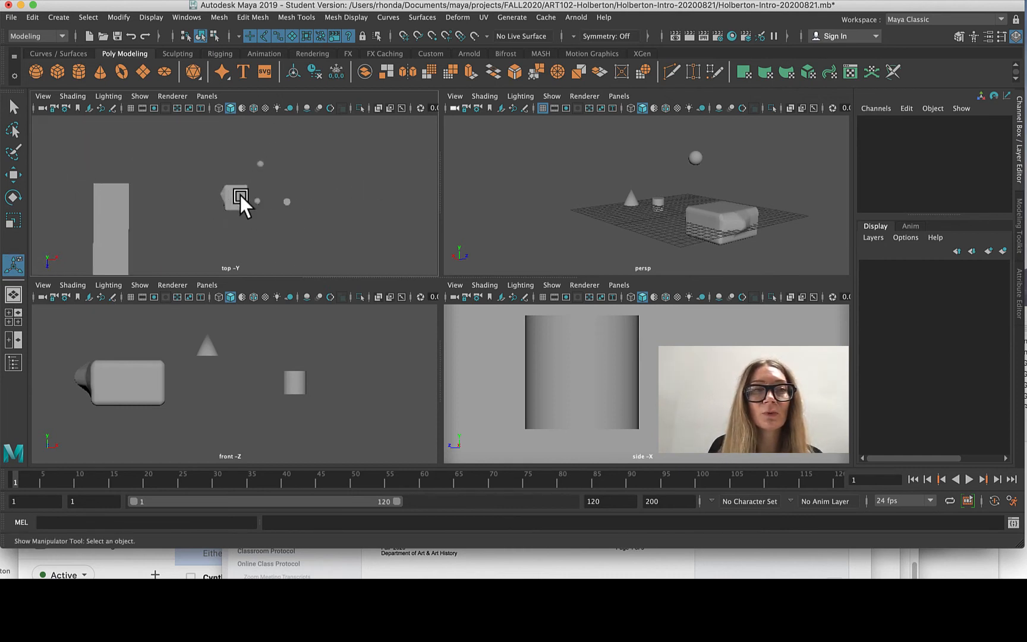
scroll(247, 181, up, 5)
scroll(244, 214, down, 8)
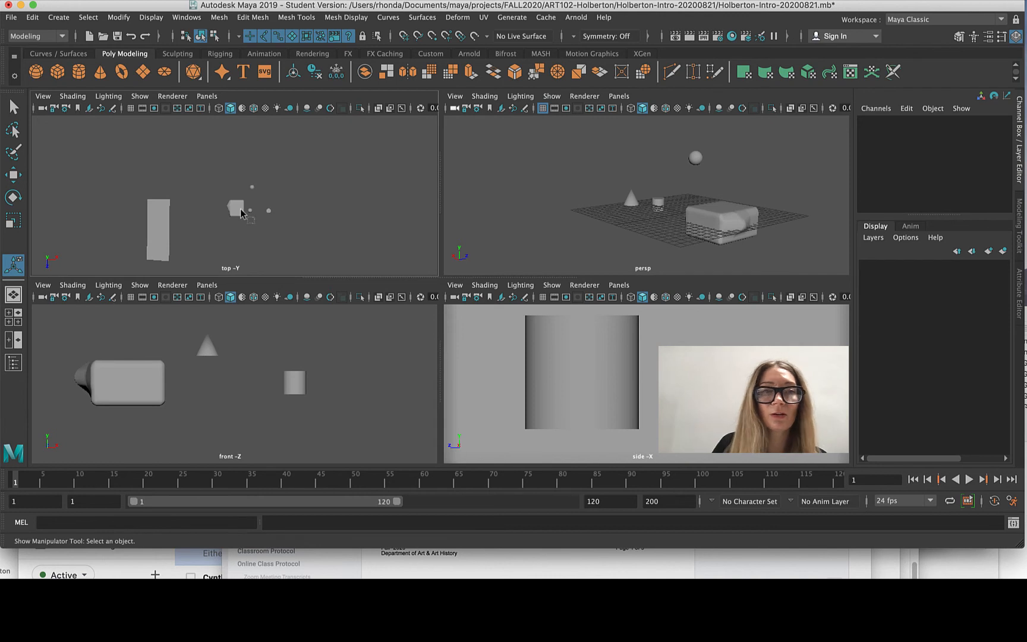
Change the top view to an angled camera orientation, and zoom the perspective view in and out.
key([)
key([)
key([)
key([)
key([)
key([)
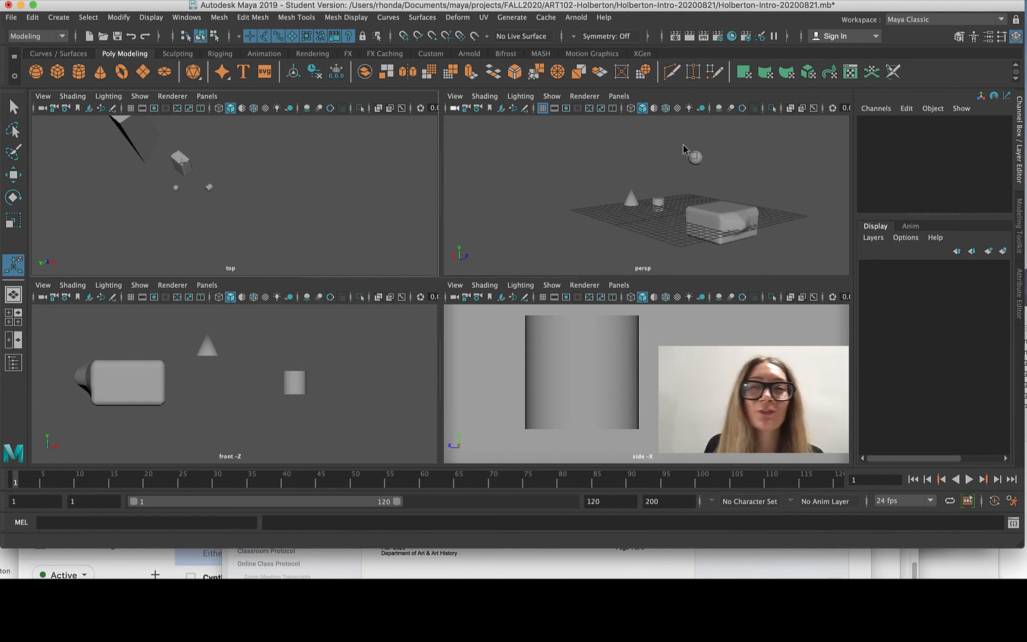
scroll(667, 195, down, 10)
scroll(667, 195, up, 15)
scroll(686, 201, down, 8)
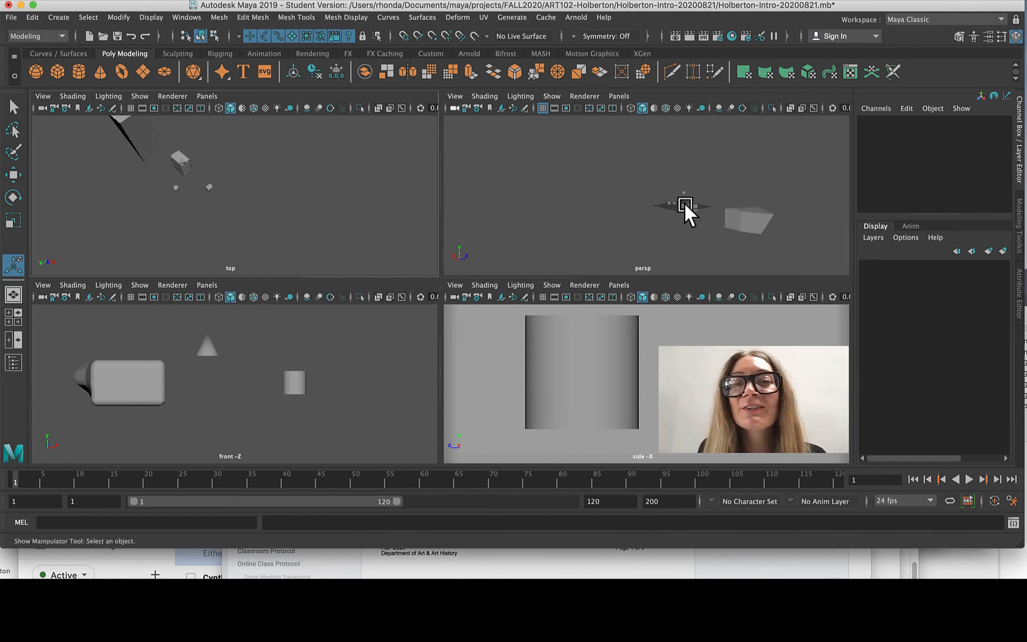
Zoom, orbit and pan the perspective view to look down on the grid and all the objects from above.
scroll(685, 204, up, 4)
scroll(683, 206, down, 4)
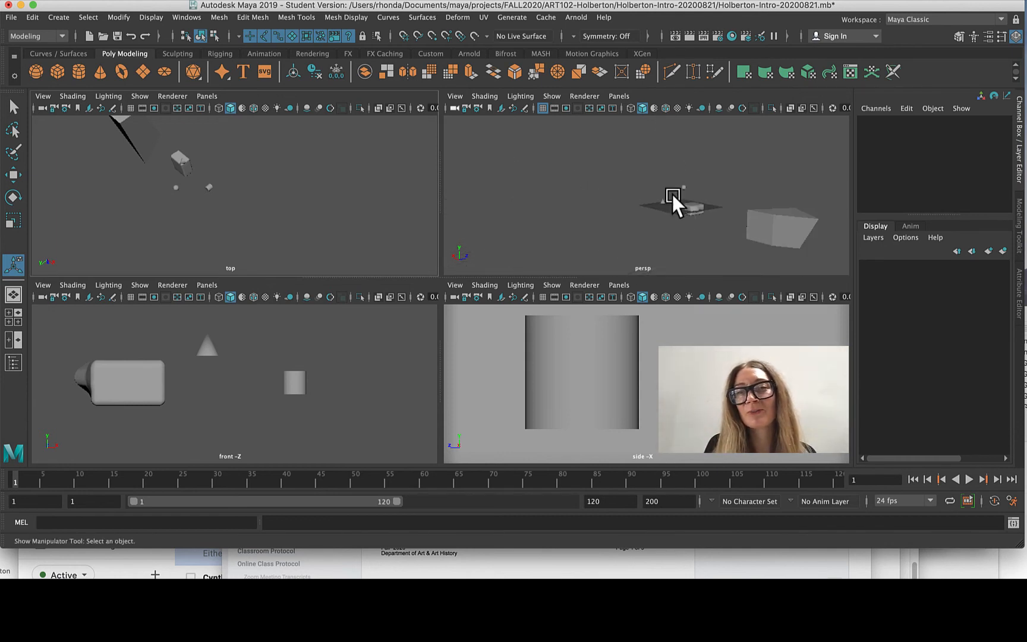
scroll(683, 193, up, 4)
scroll(691, 193, down, 3)
scroll(683, 233, up, 4)
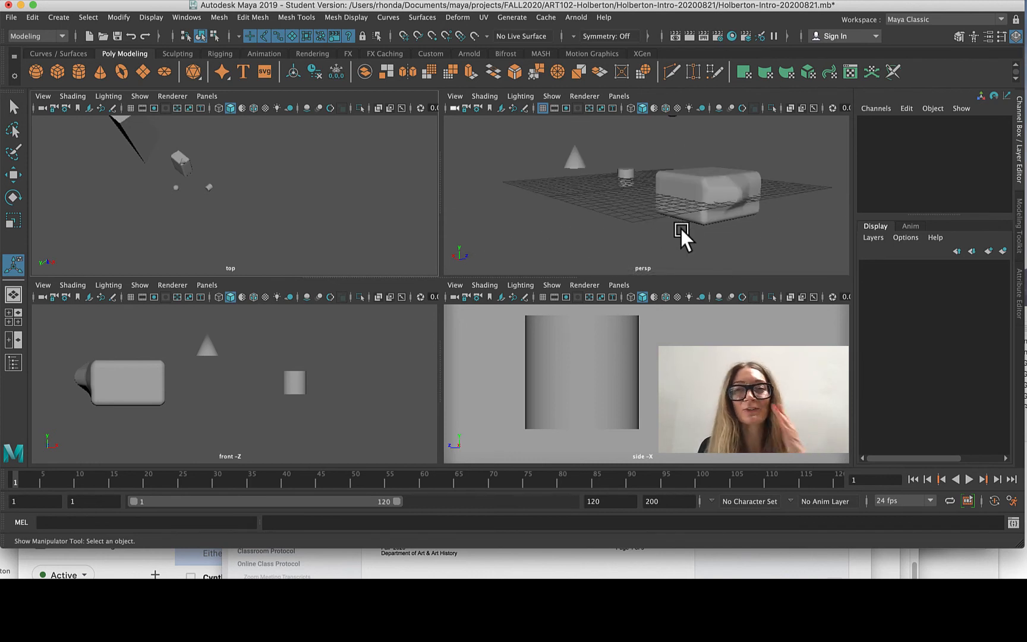
scroll(681, 232, down, 4)
alt+drag(646, 233, 730, 280)
alt+middle_drag(672, 232, 614, 244)
Zoom and pan the angled top view to bring all the objects into its frame.
scroll(279, 267, down, 5)
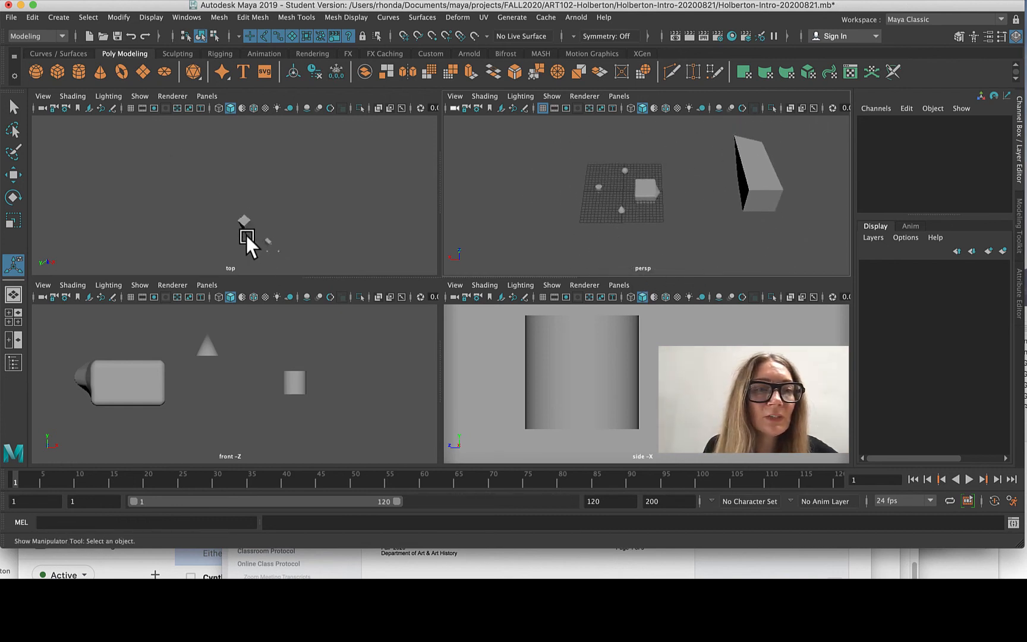
scroll(246, 236, up, 4)
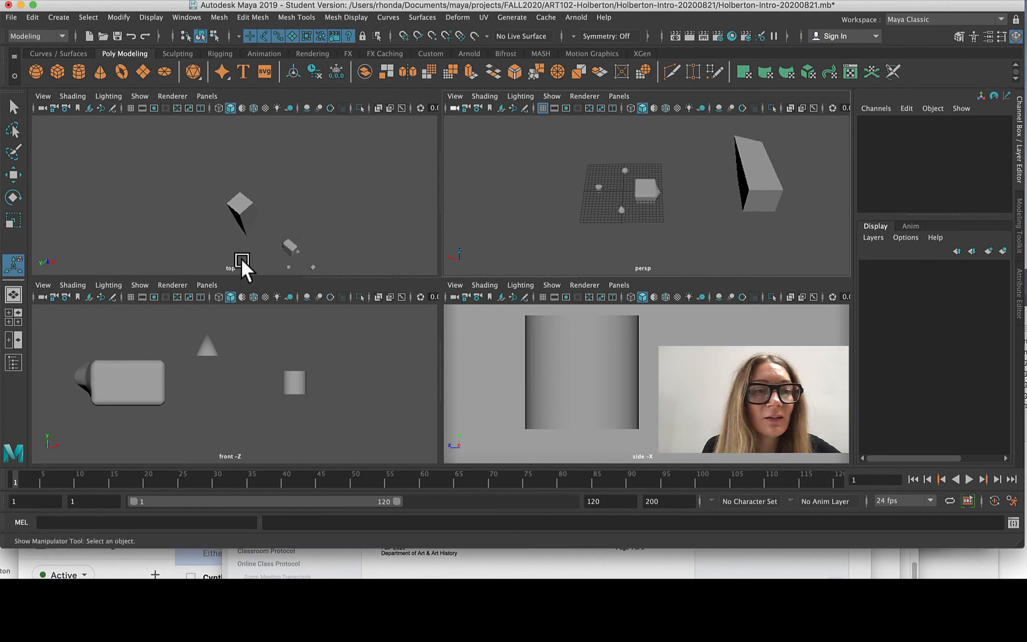
alt+middle_drag(240, 256, 272, 201)
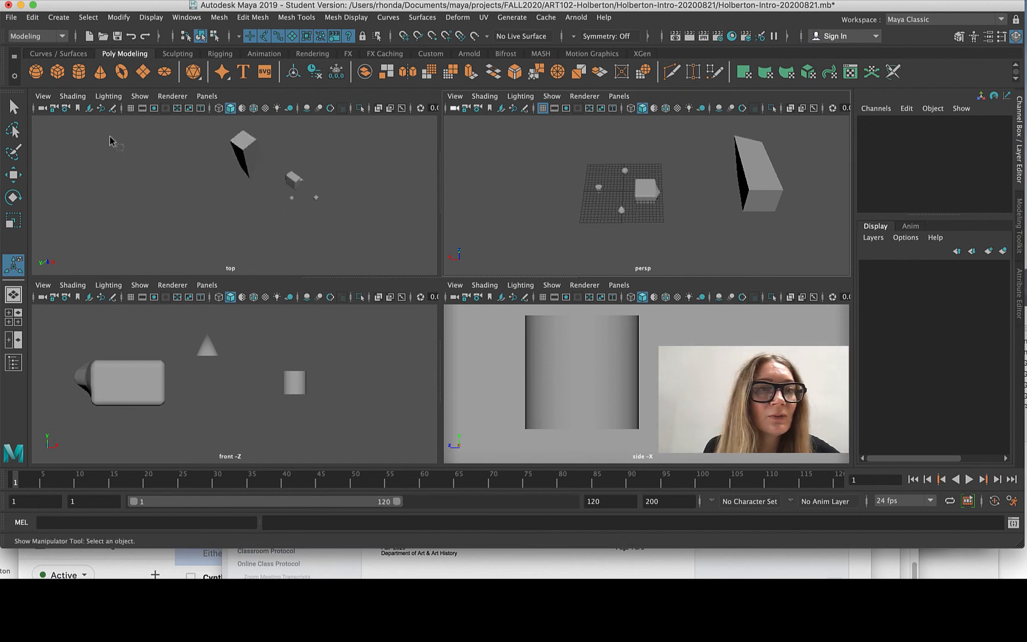
Select the bevelled box and frame it in the front, side, perspective and top views, zooming the top view in and out.
click(132, 386)
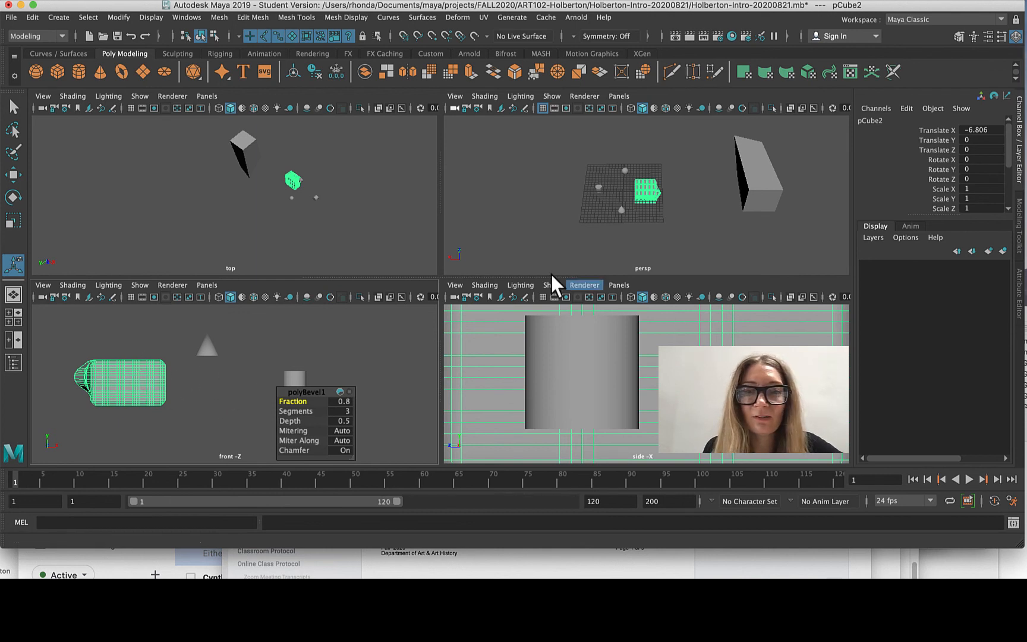
scroll(361, 363, up, 3)
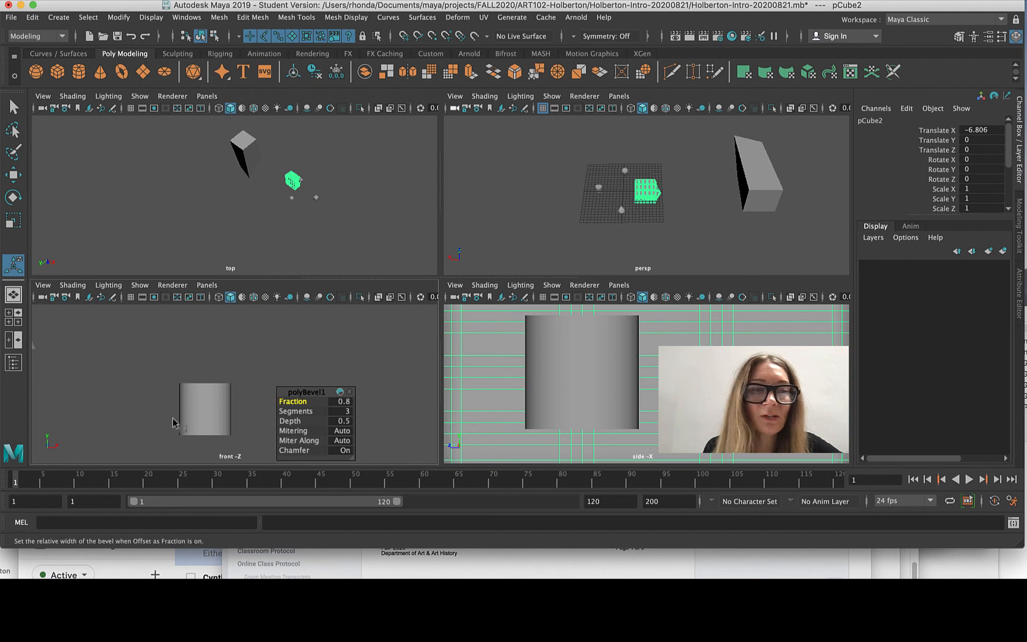
key(f)
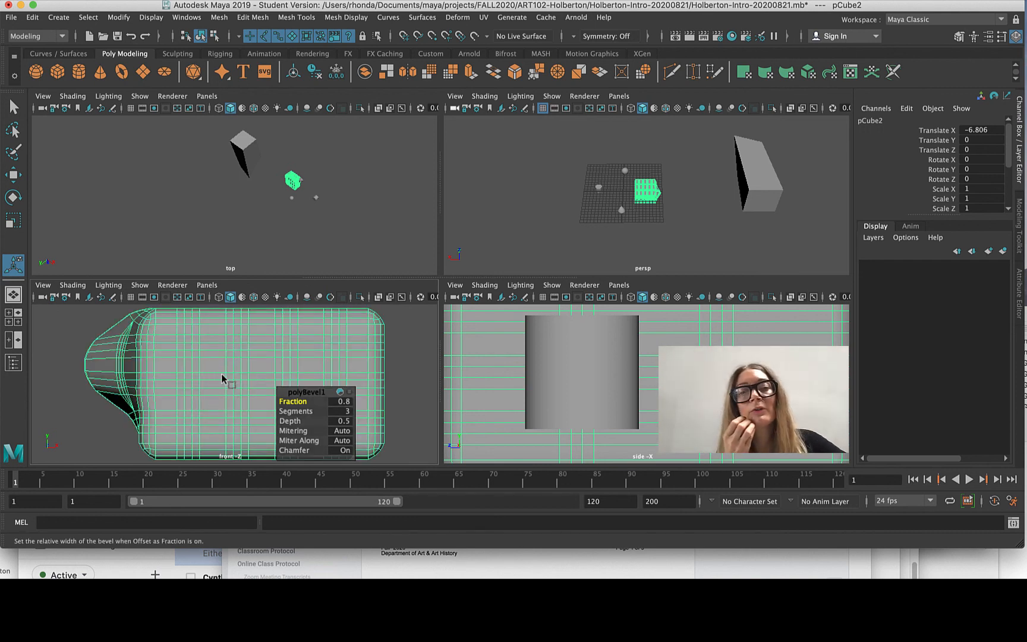
key(f)
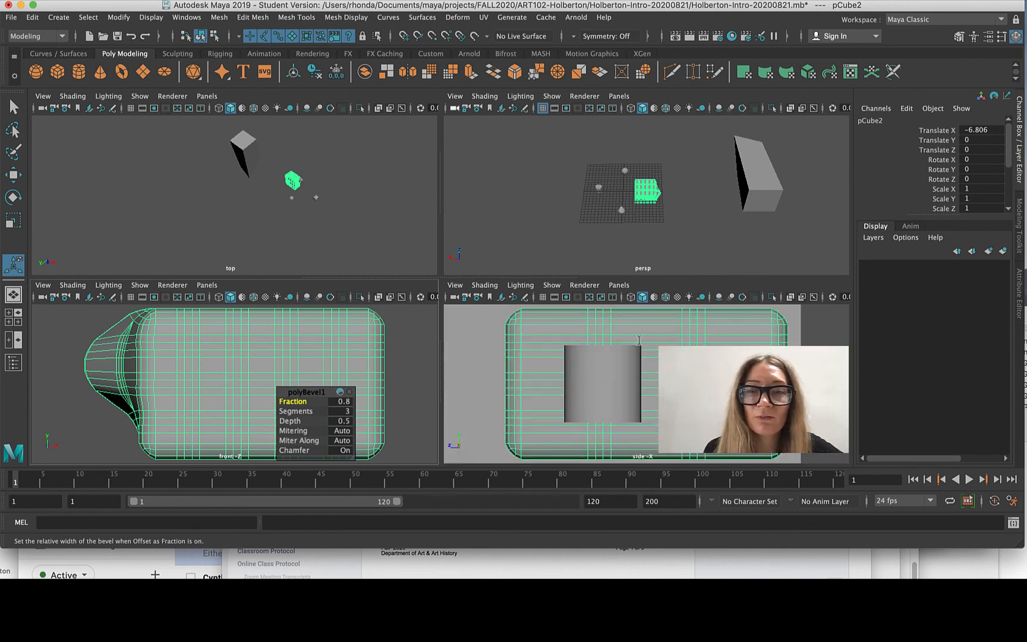
key(f)
key(f)
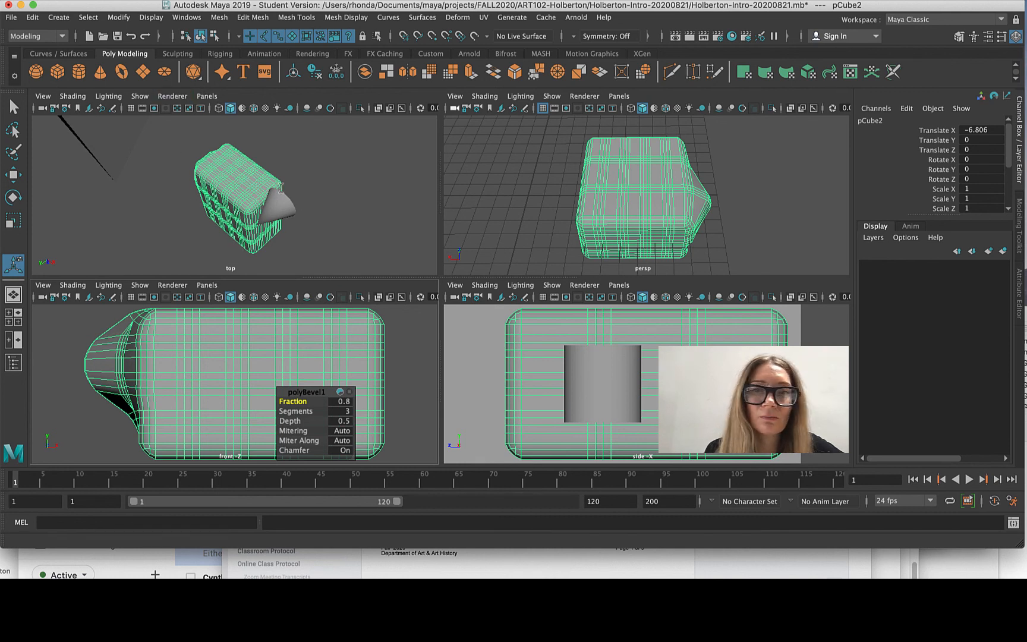
scroll(241, 188, up, 5)
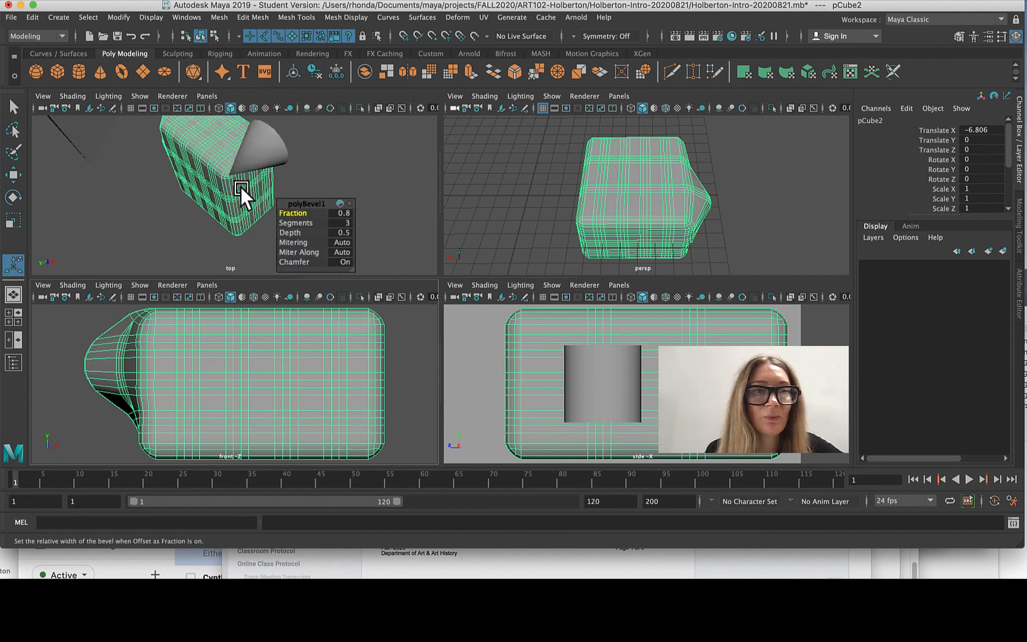
scroll(240, 187, down, 4)
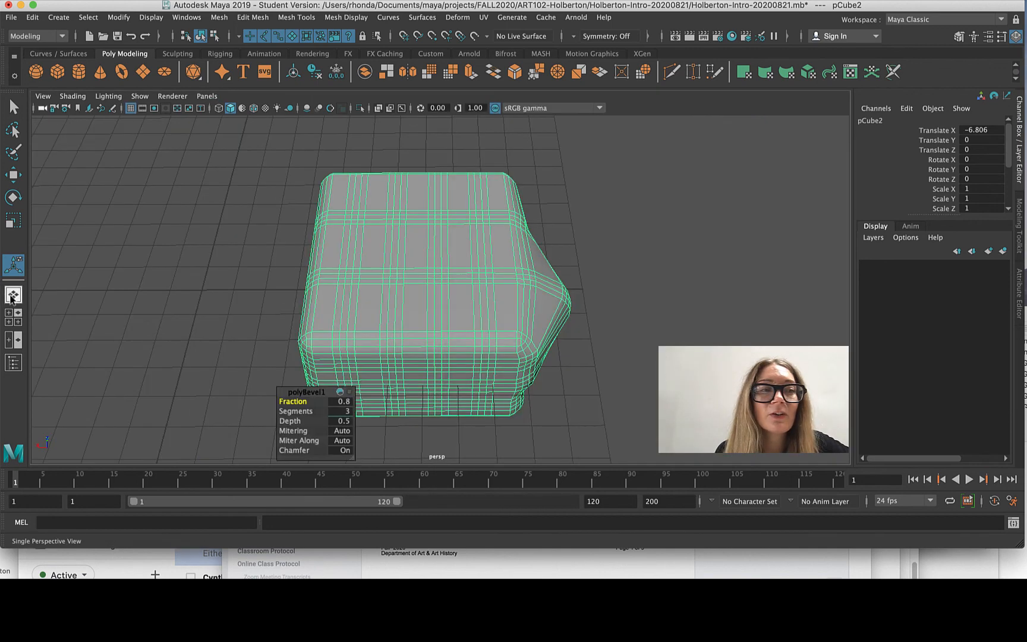
Enlarge the perspective view to a single view and replace it with a new Bottom orthographic camera view.
click(9, 313)
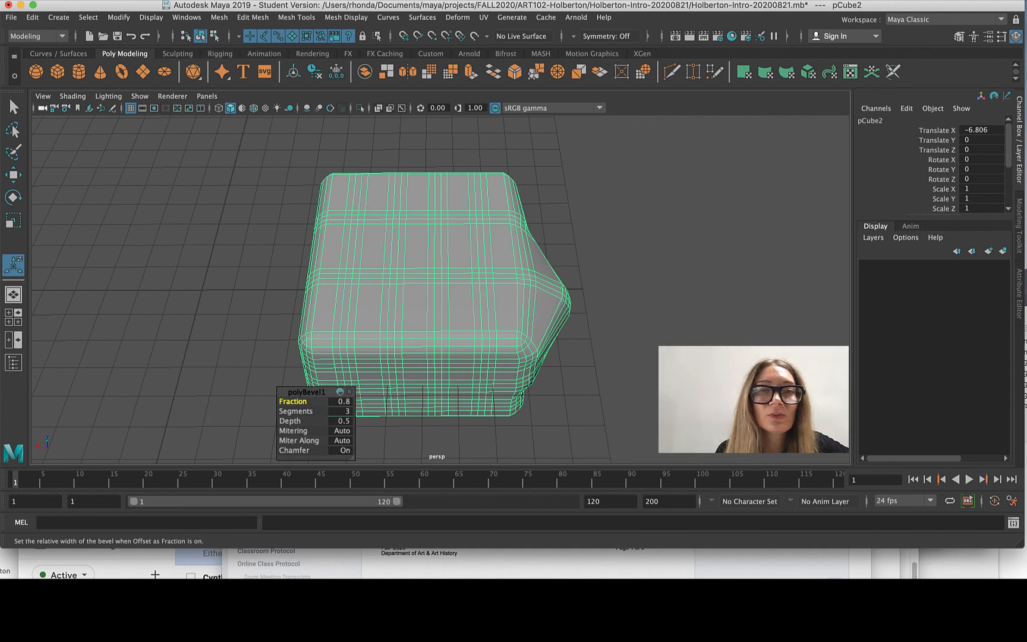
click(206, 95)
mouse_move(234, 137)
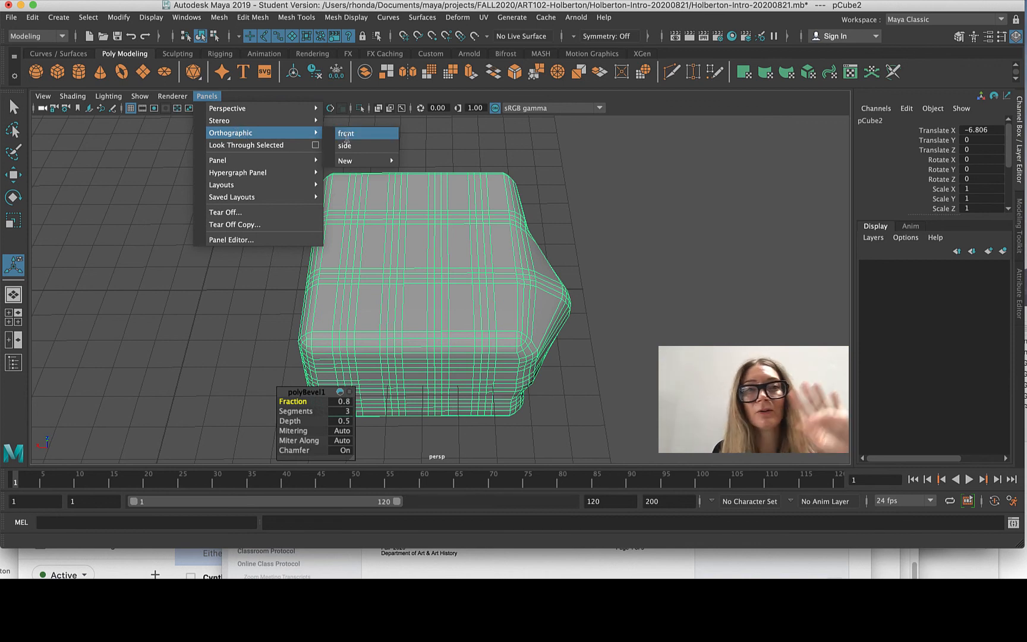
mouse_move(361, 162)
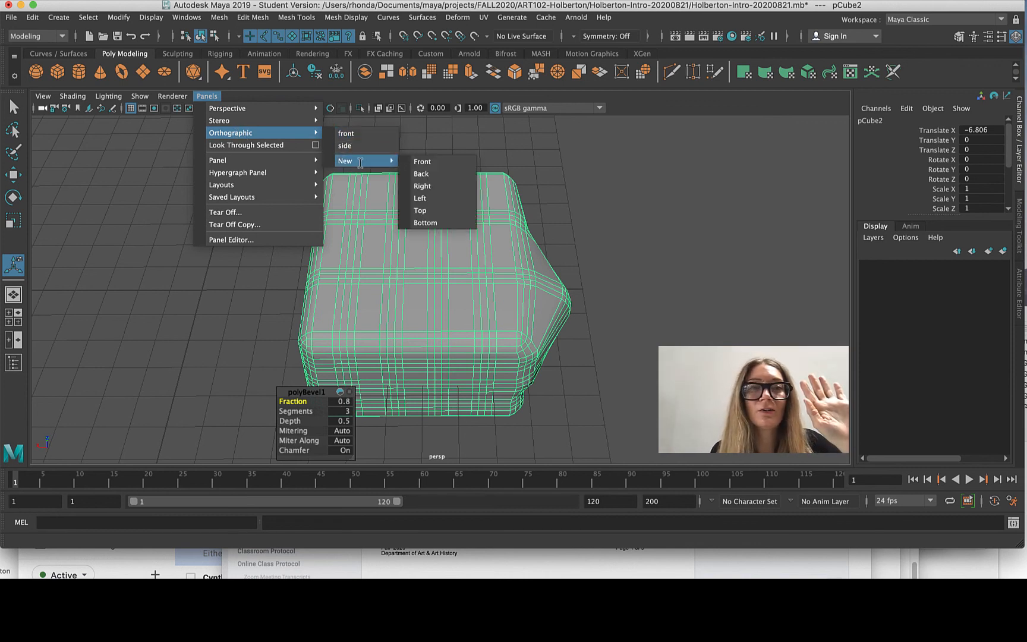
click(430, 223)
Switch the single view from the bottom camera back to the persp camera.
click(207, 96)
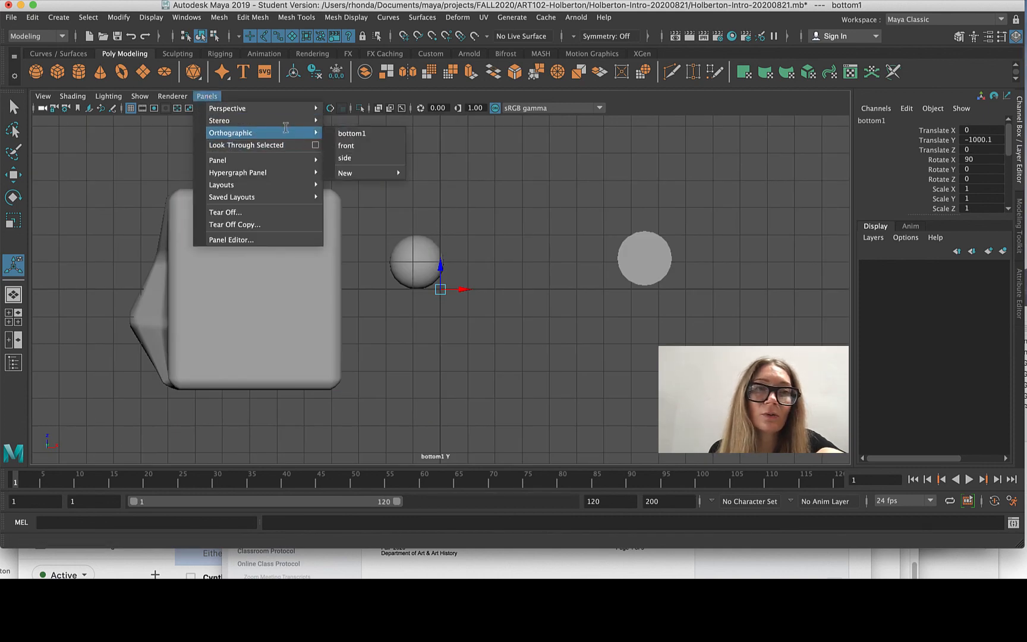
mouse_move(275, 110)
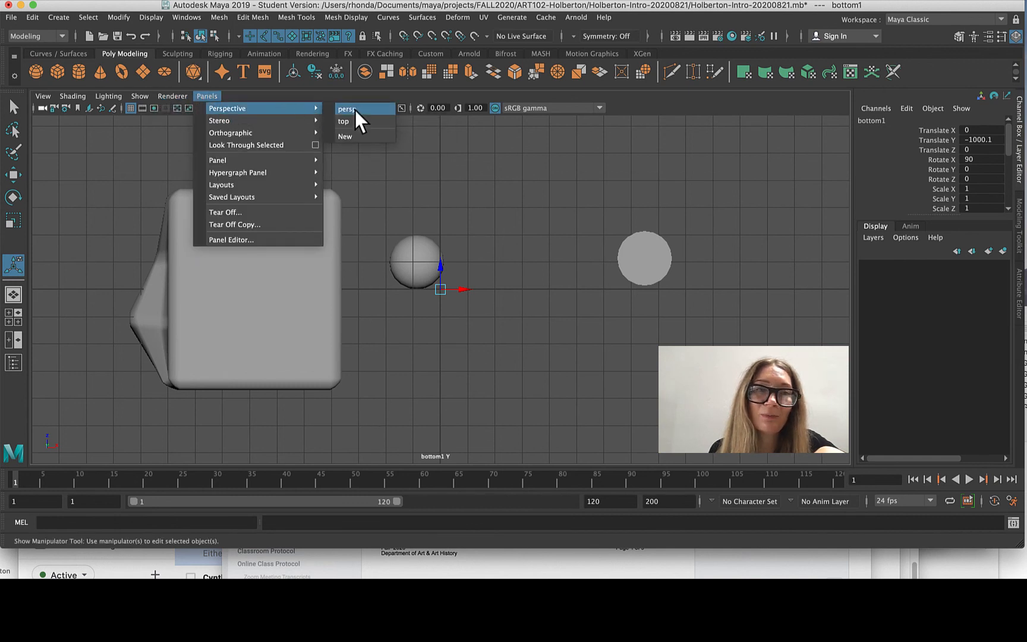
click(355, 110)
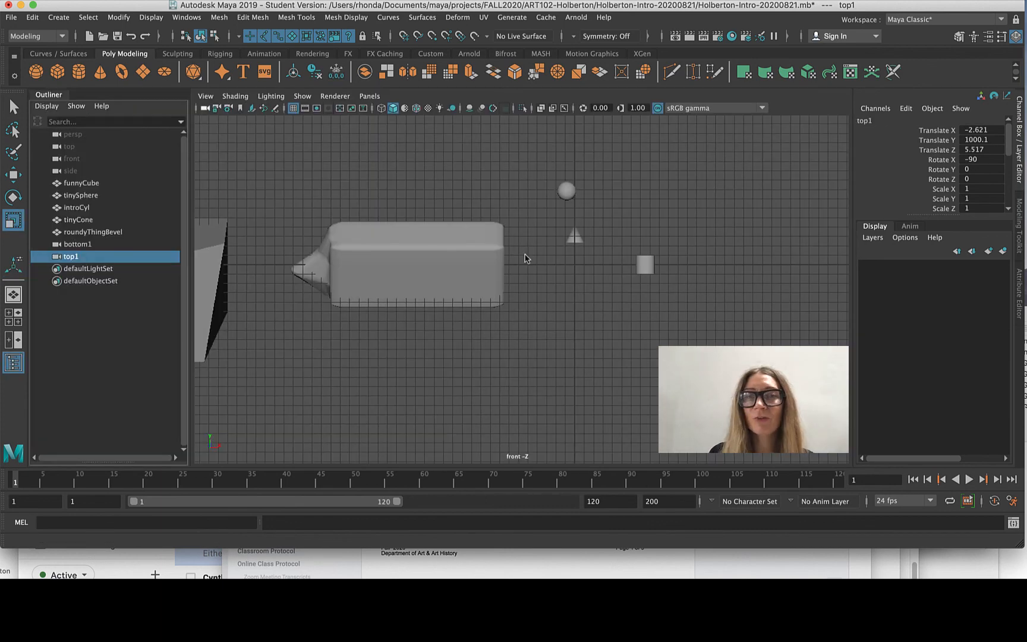